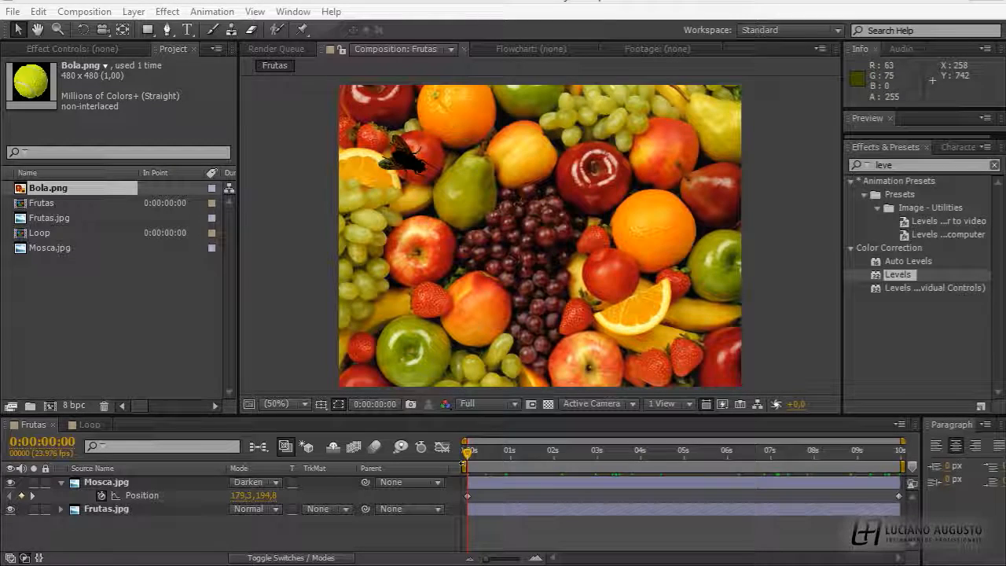
Step: Reveal the Rotation property of the Mosca.jpg layer and set the current time to 0:00:00:17
drag(467, 452, 417, 469)
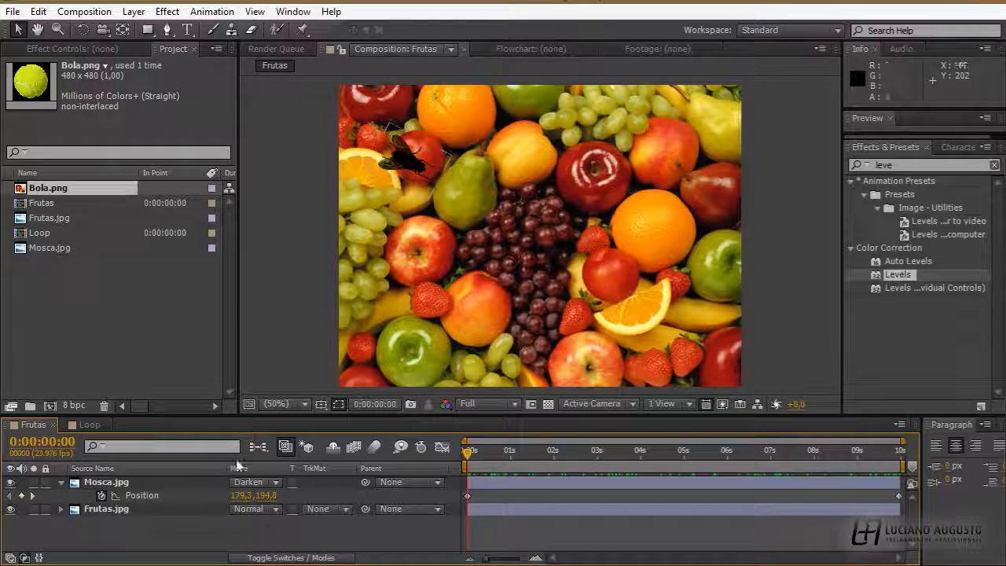
click(160, 481)
key(r)
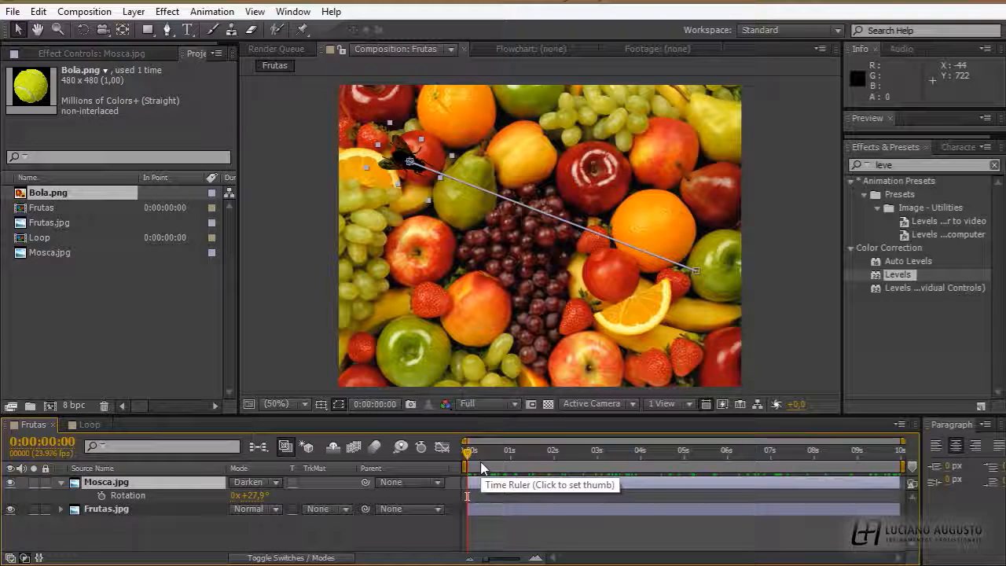
drag(468, 462, 497, 443)
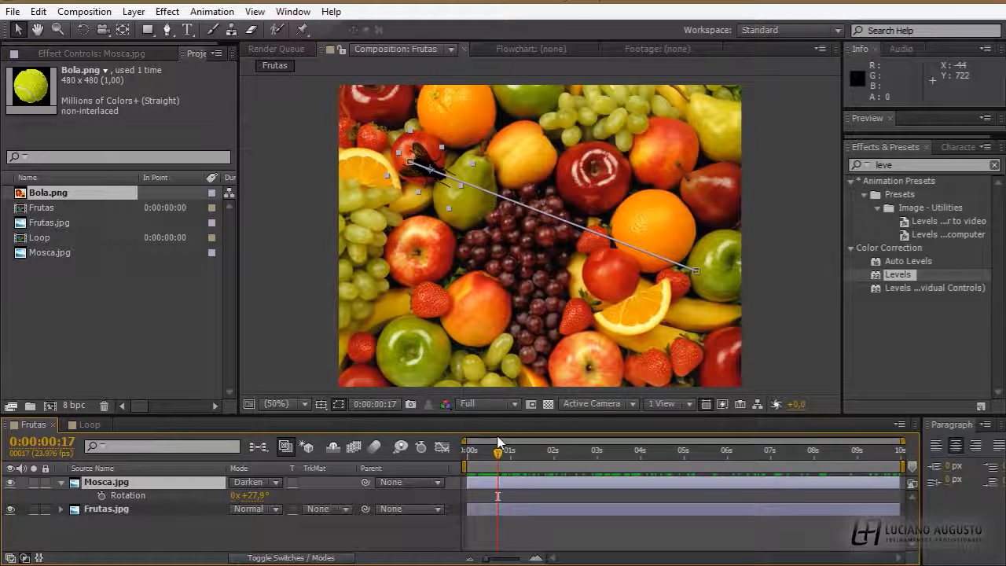
click(122, 494)
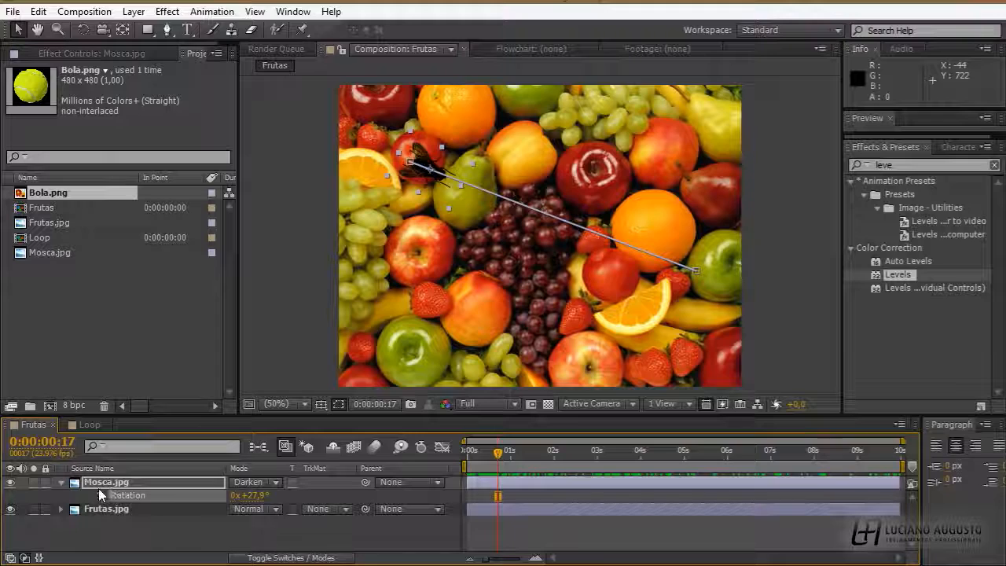
click(210, 12)
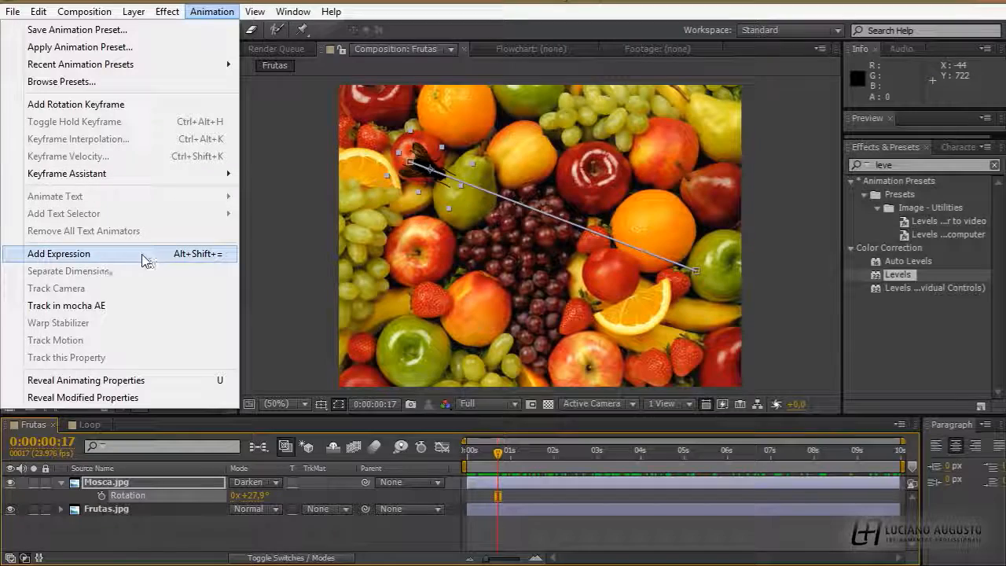
click(117, 547)
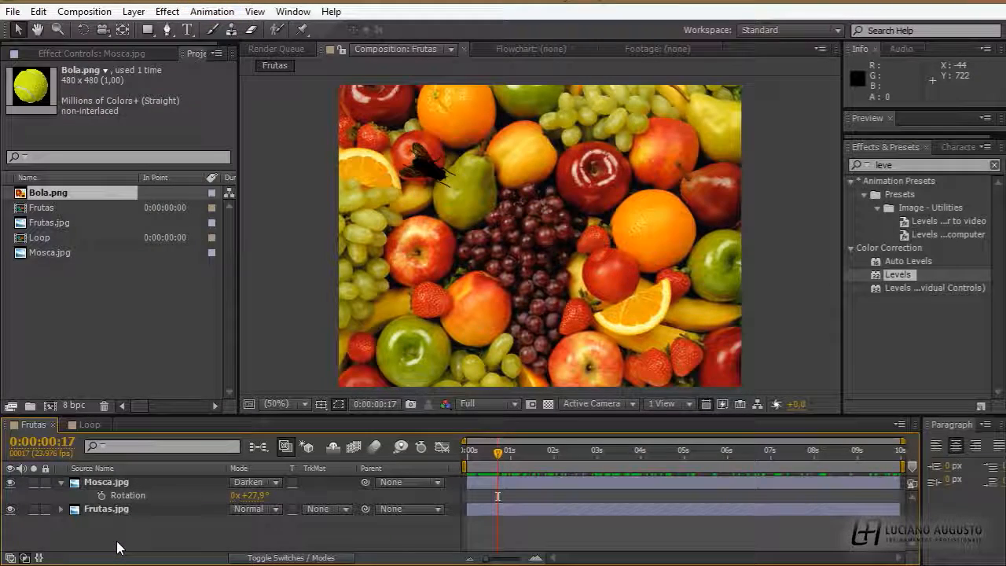
Step: Add the expression wiggle(6,30) to the Rotation of Mosca.jpg and preview the fly's animation
alt+click(102, 495)
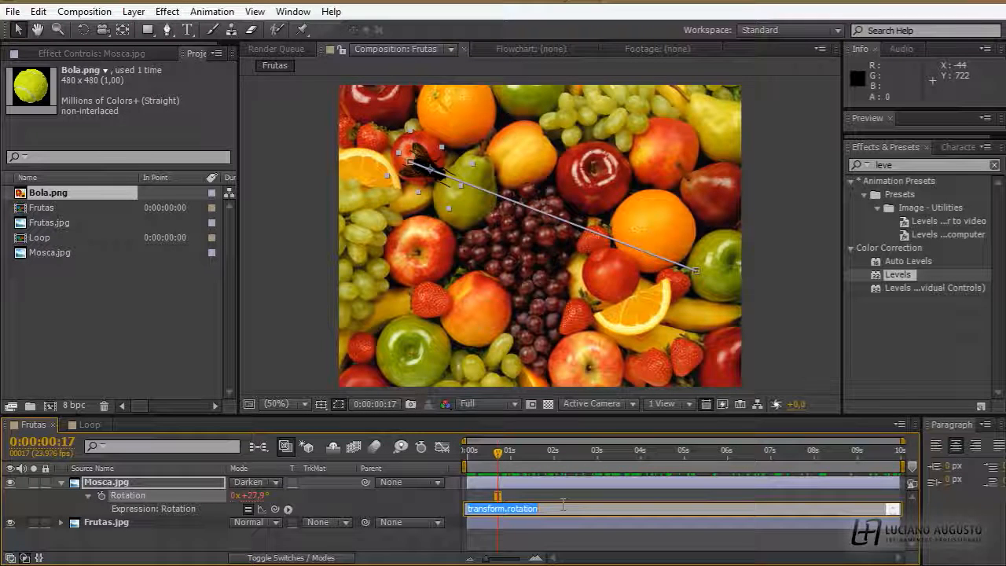
text(wig)
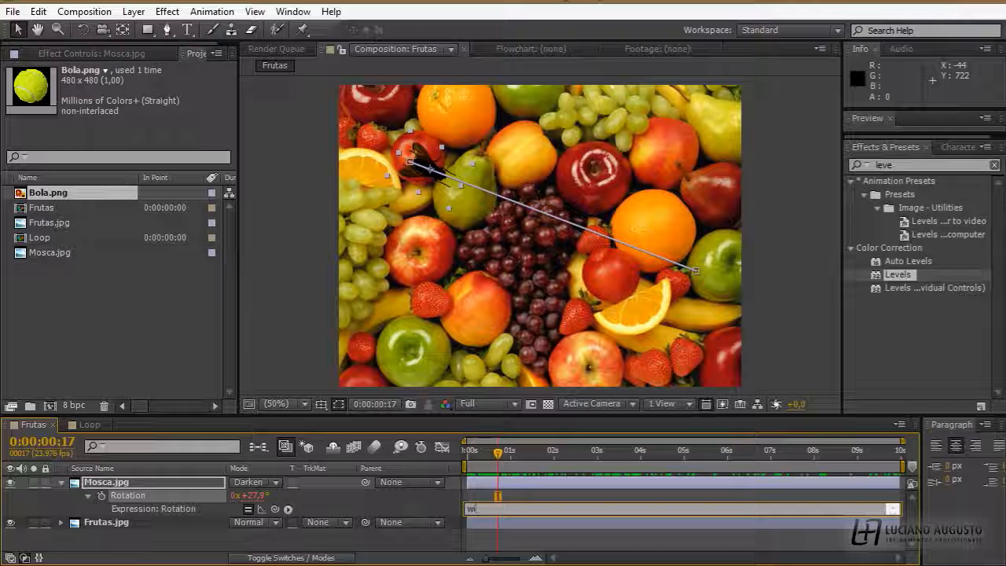
text(gle(6)
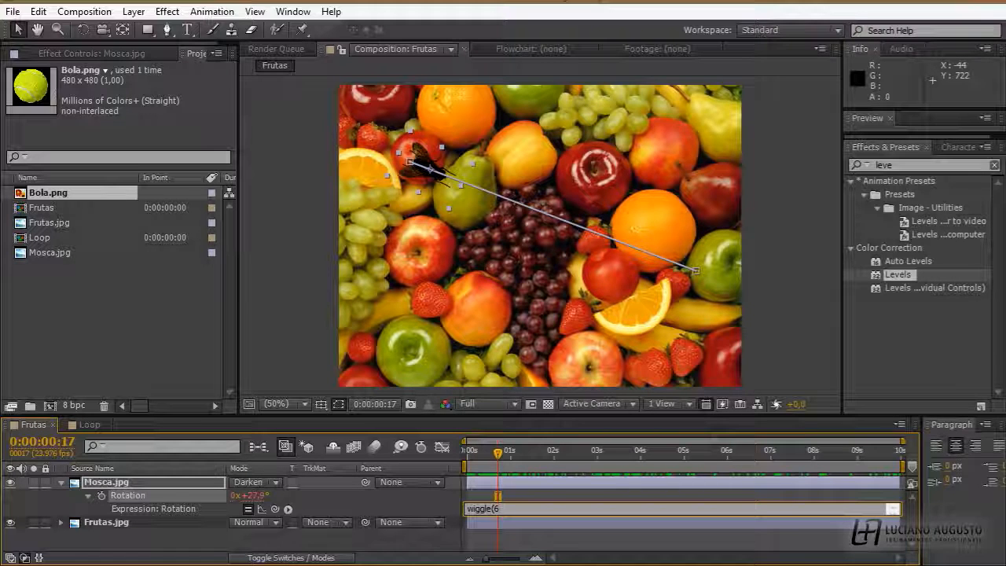
text(,)
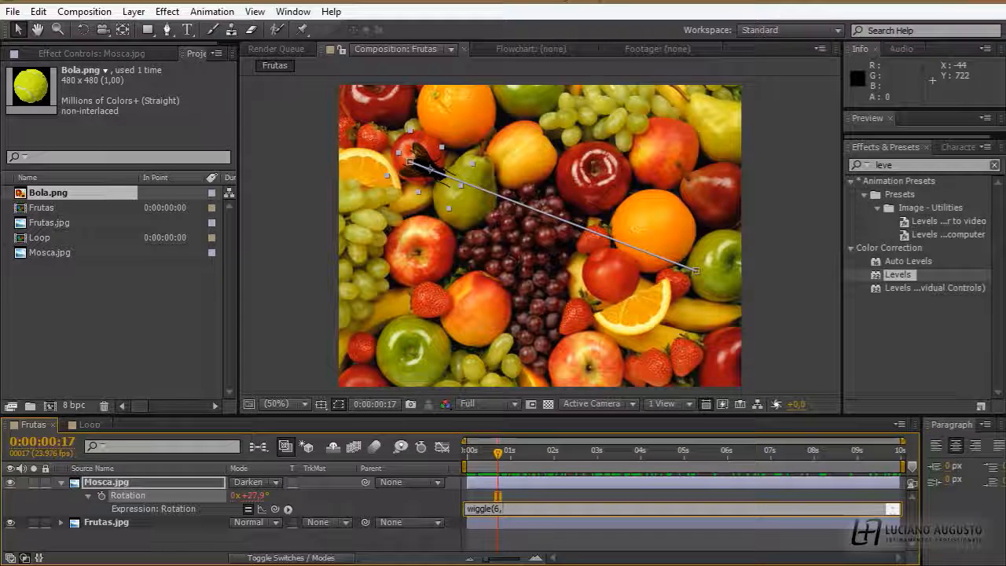
text(30)
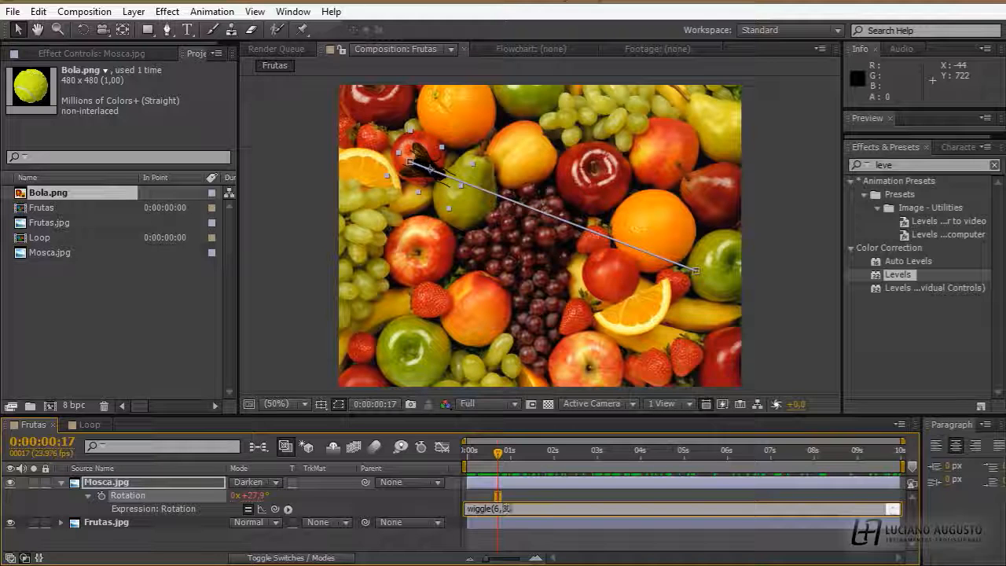
text())
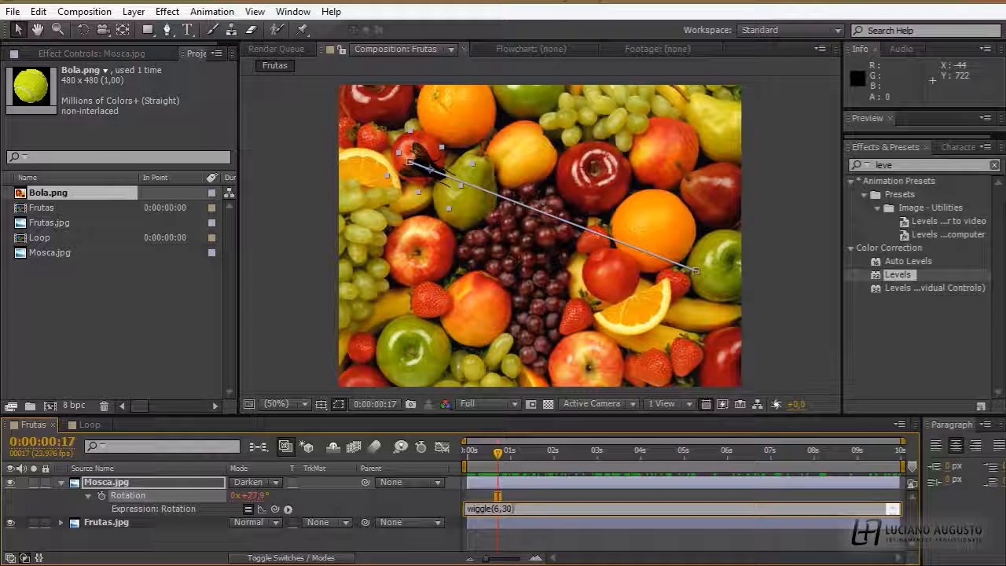
click(459, 516)
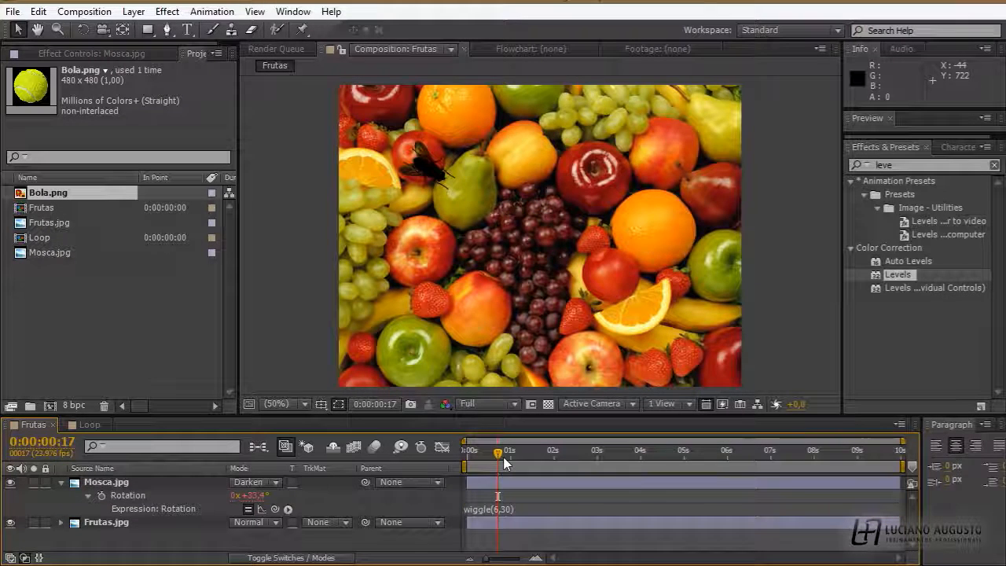
key(space)
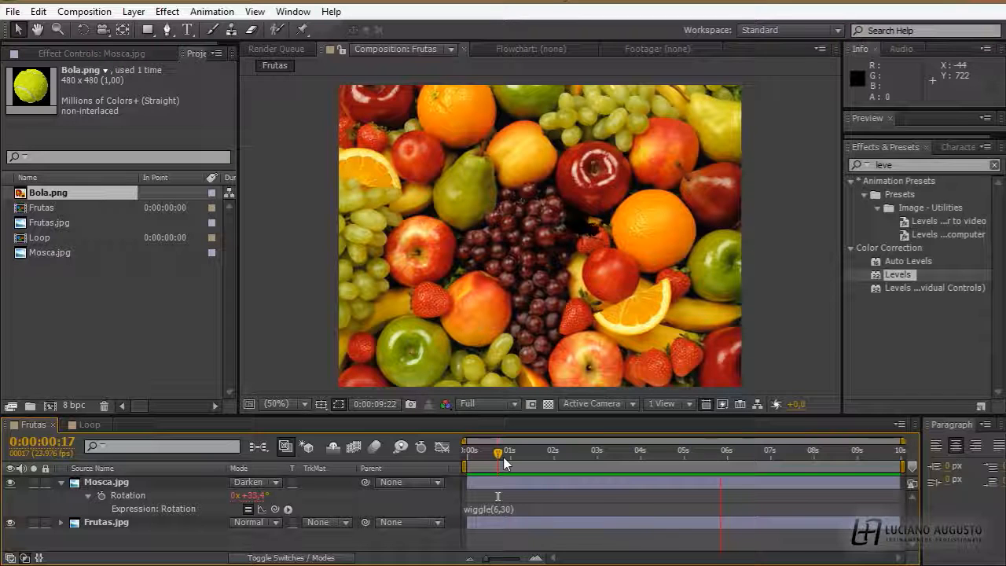
key(space)
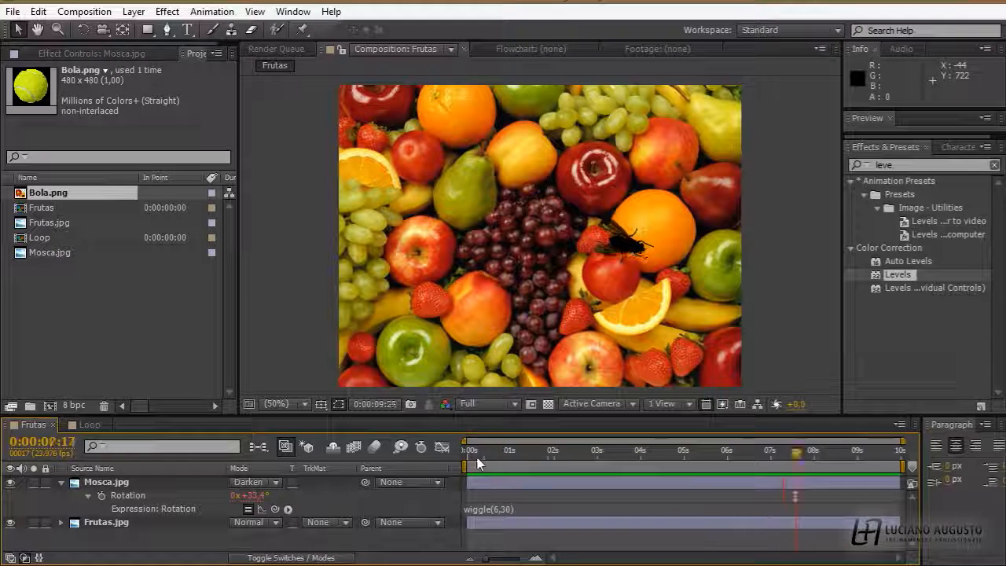
Step: Turn on the post-expression graph for the Rotation of Mosca.jpg, inspecting its curve in the Graph Editor before returning to the layer bars
click(149, 493)
click(442, 447)
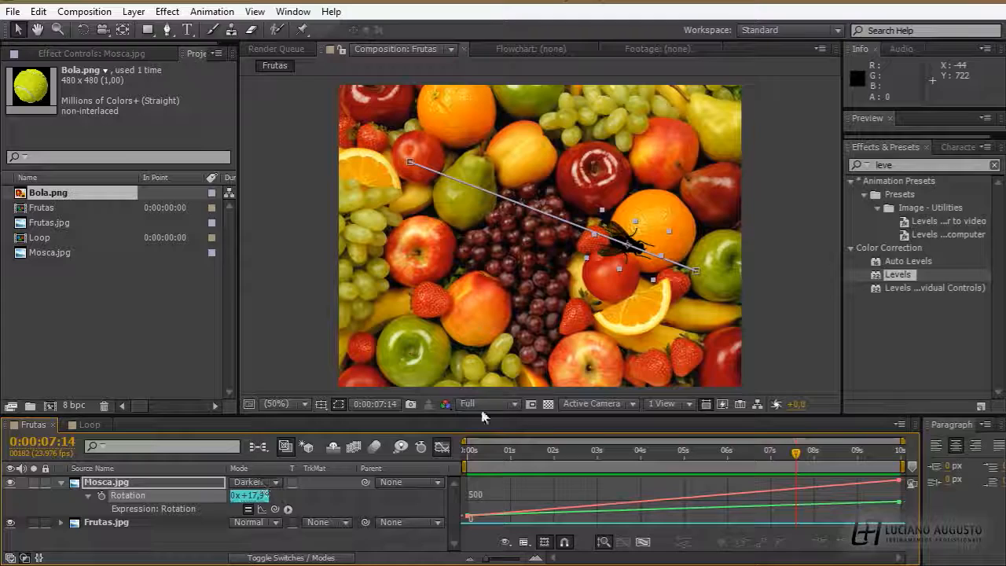
mouse_move(629, 507)
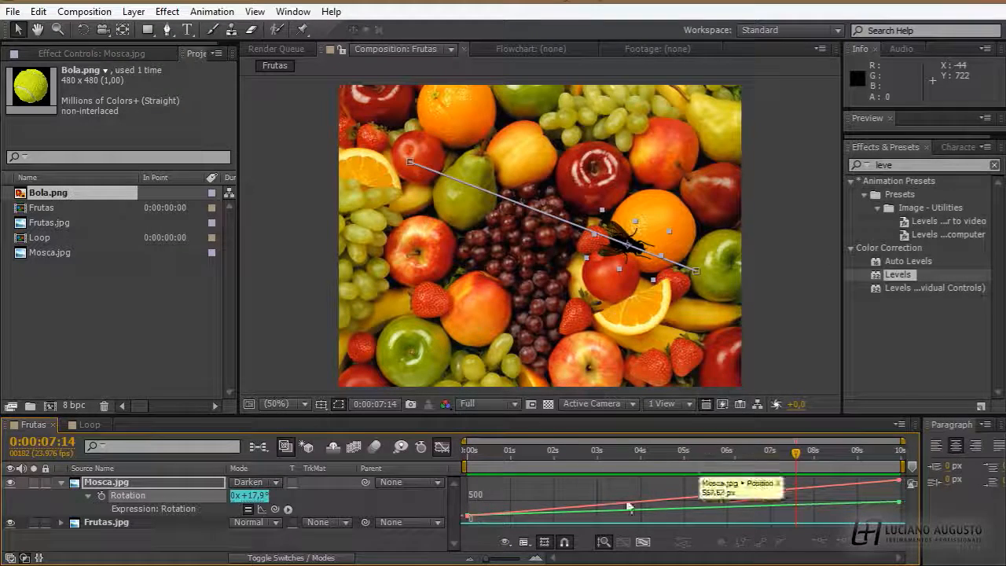
mouse_move(571, 516)
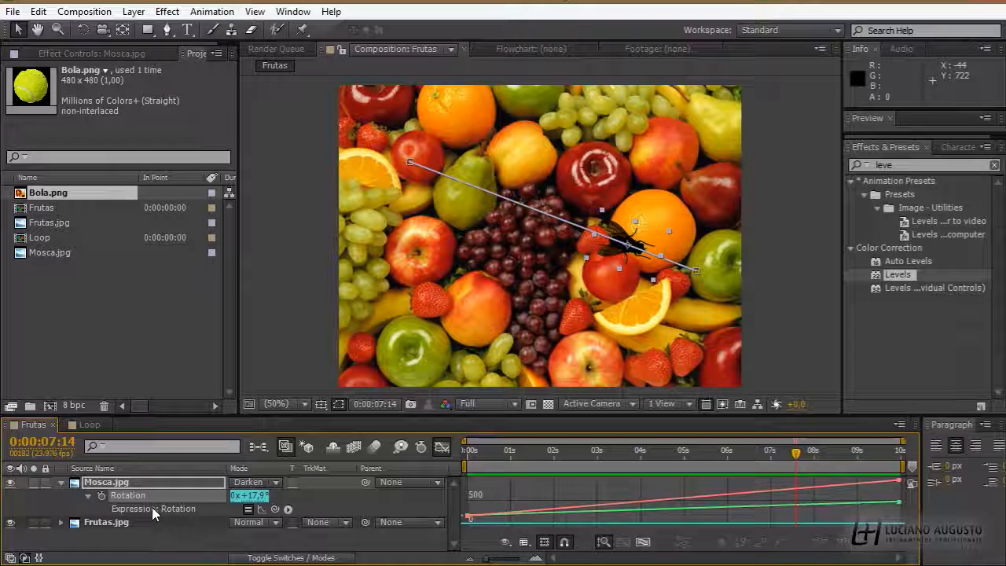
click(261, 509)
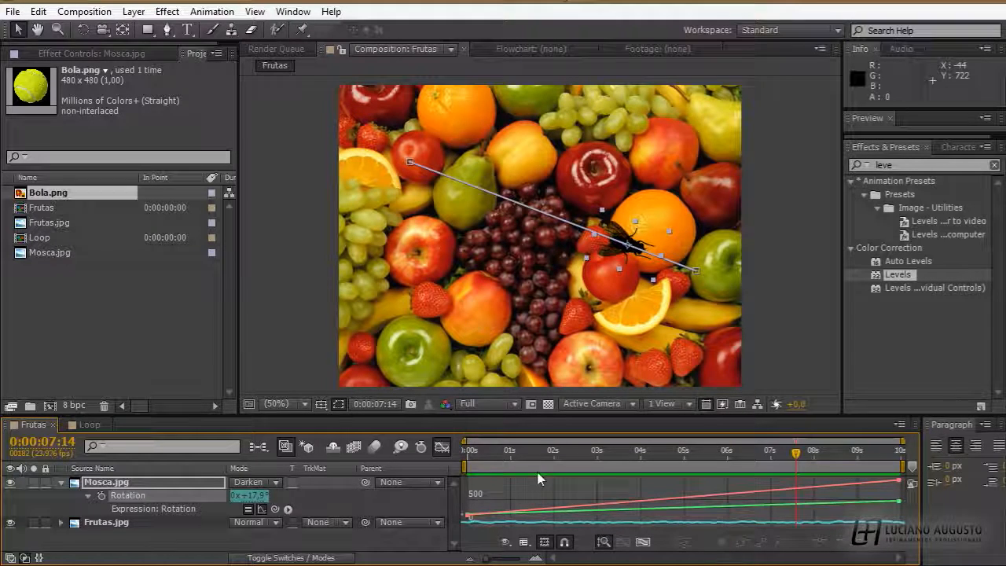
click(441, 447)
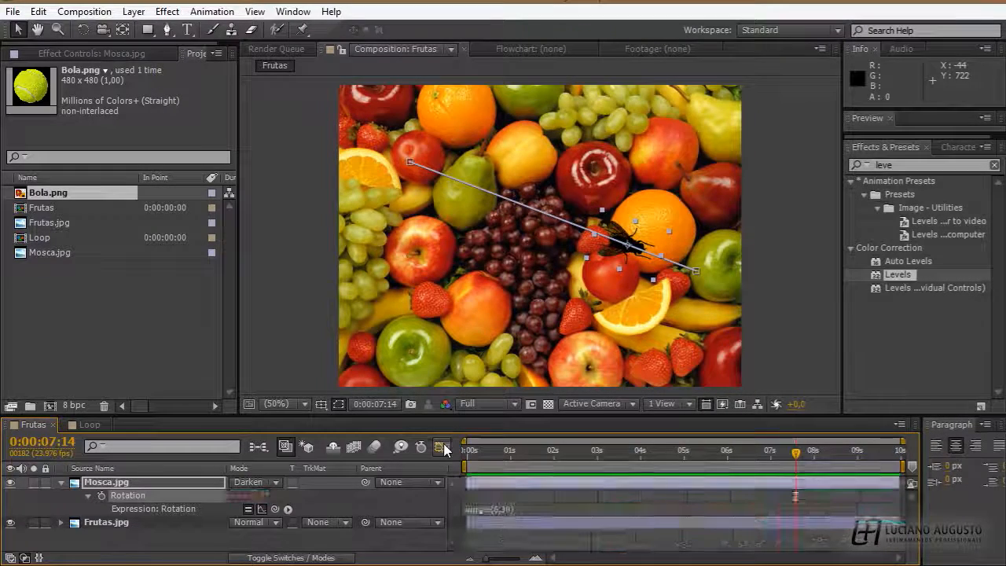
Step: Toggle the Rotation expression off and on, and examine the wiggle entry among the expression language's Property functions without inserting anything
click(249, 509)
click(249, 509)
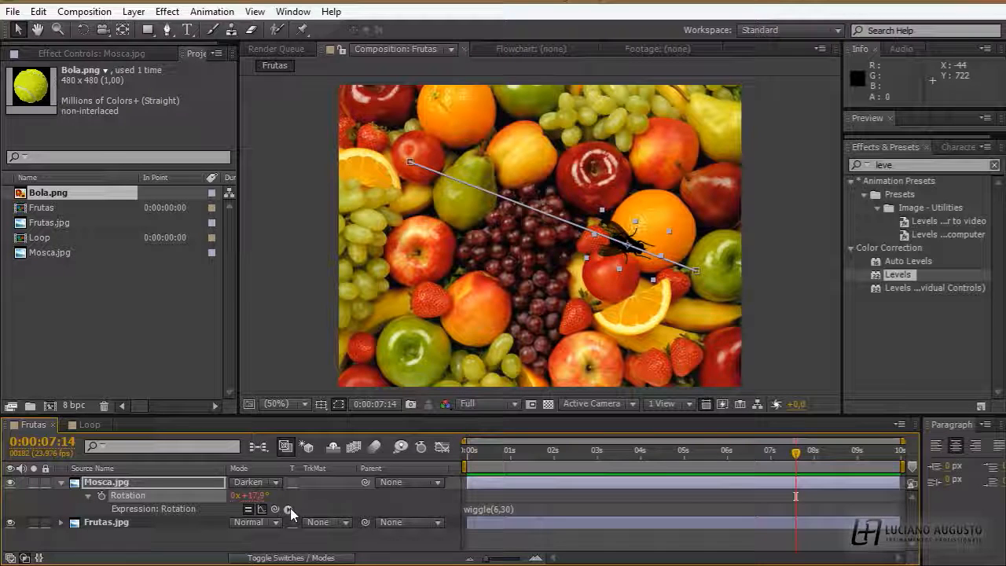
click(289, 508)
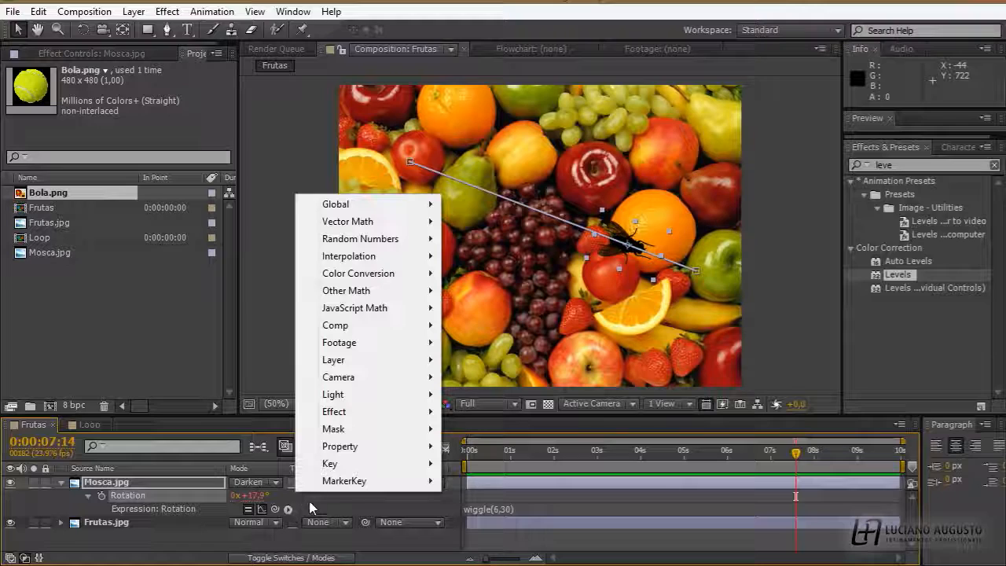
mouse_move(347, 485)
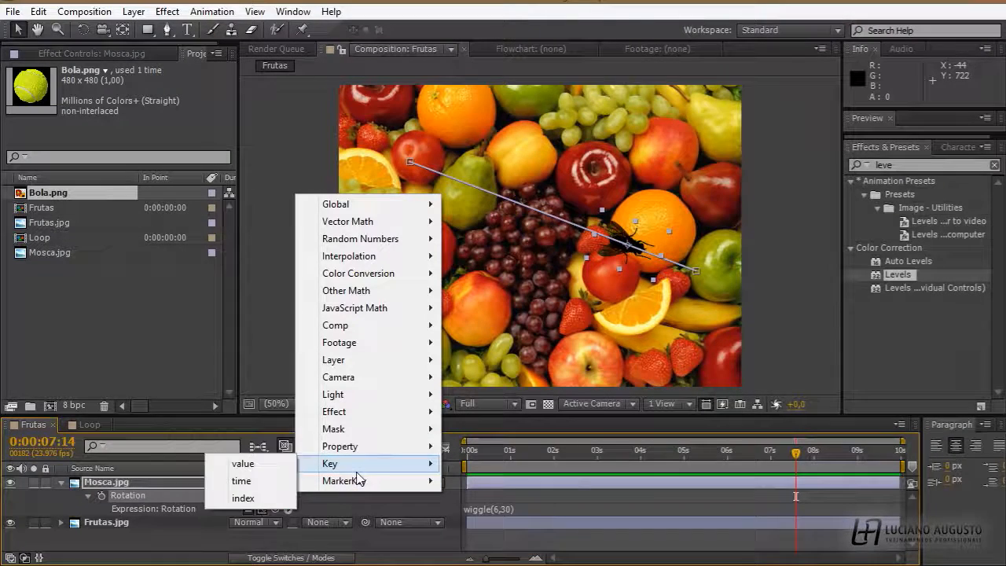
mouse_move(375, 455)
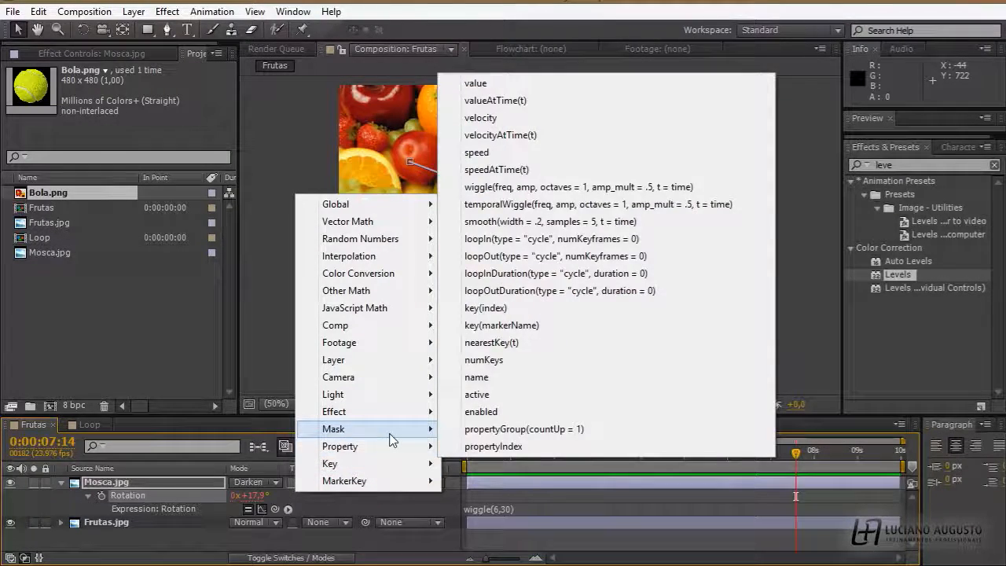
mouse_move(391, 440)
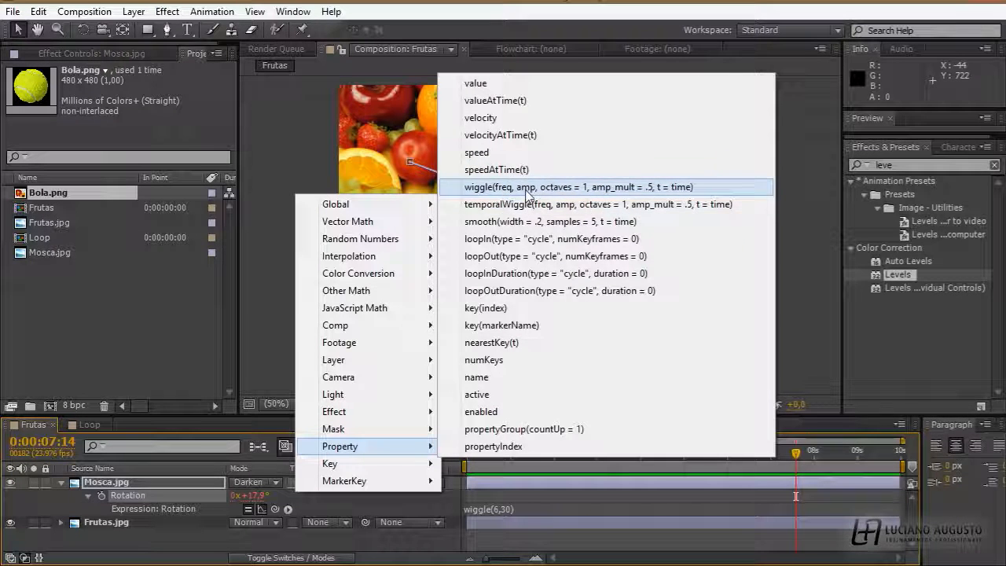
click(418, 549)
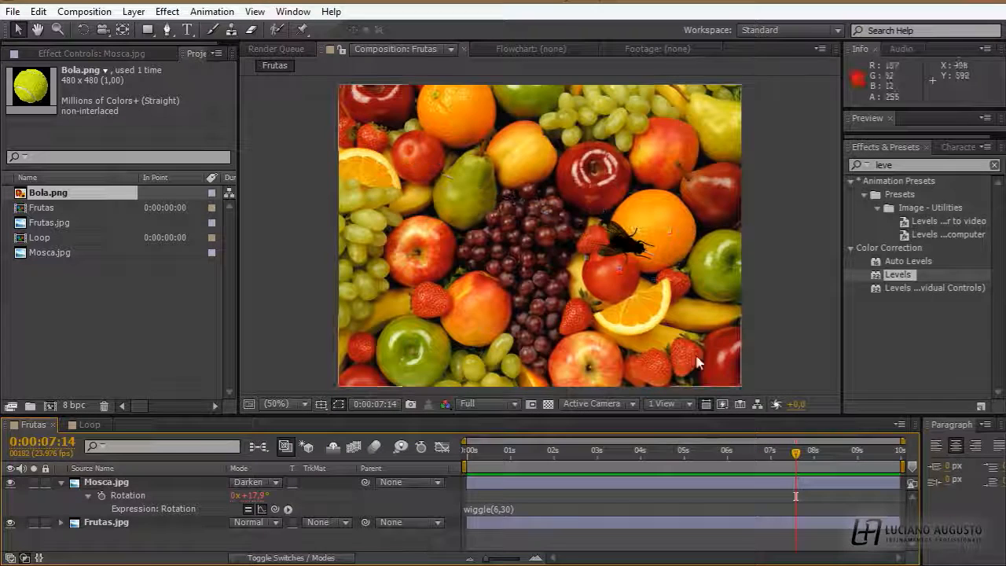
Step: Change the Rotation expression of Mosca.jpg to wiggle(15,30) and preview the animation from the first frame
drag(521, 452, 441, 453)
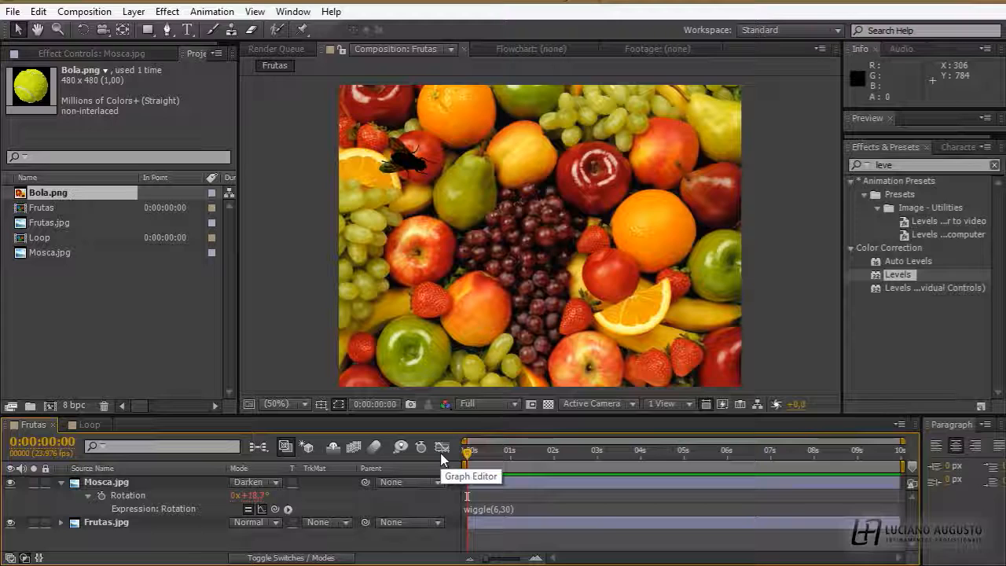
click(496, 507)
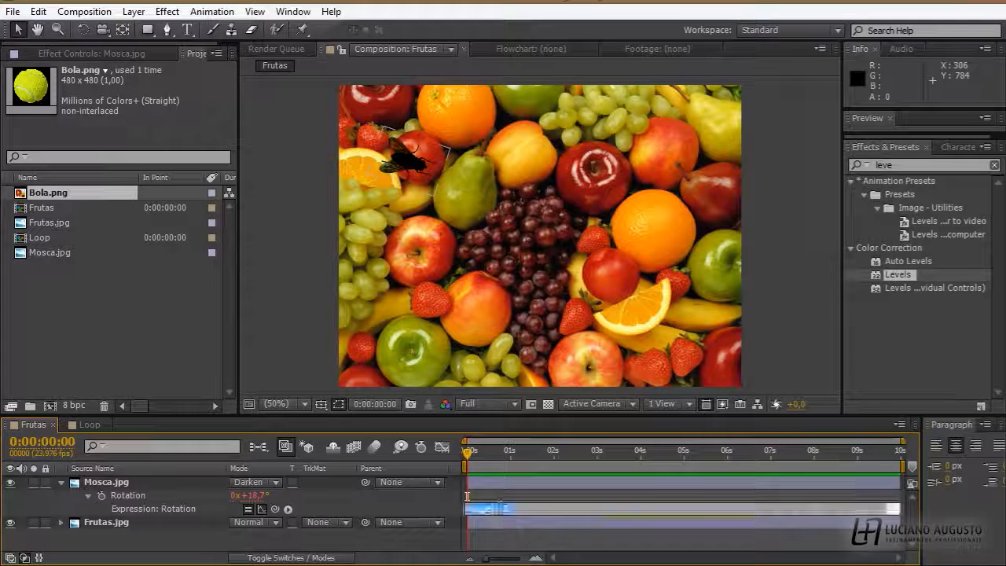
click(498, 509)
key(BackSpace)
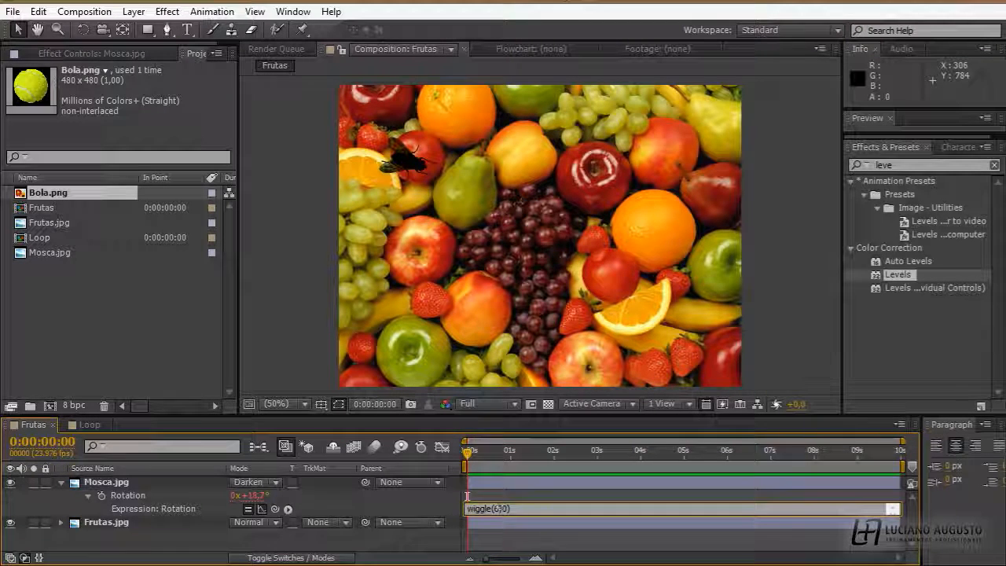
text(1)
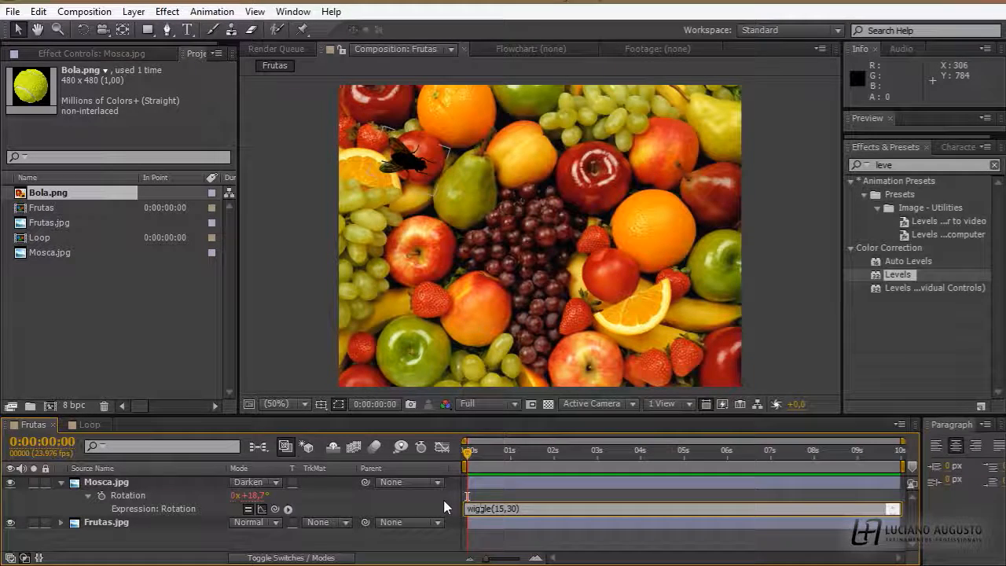
key(KP_Enter)
key(KP_0)
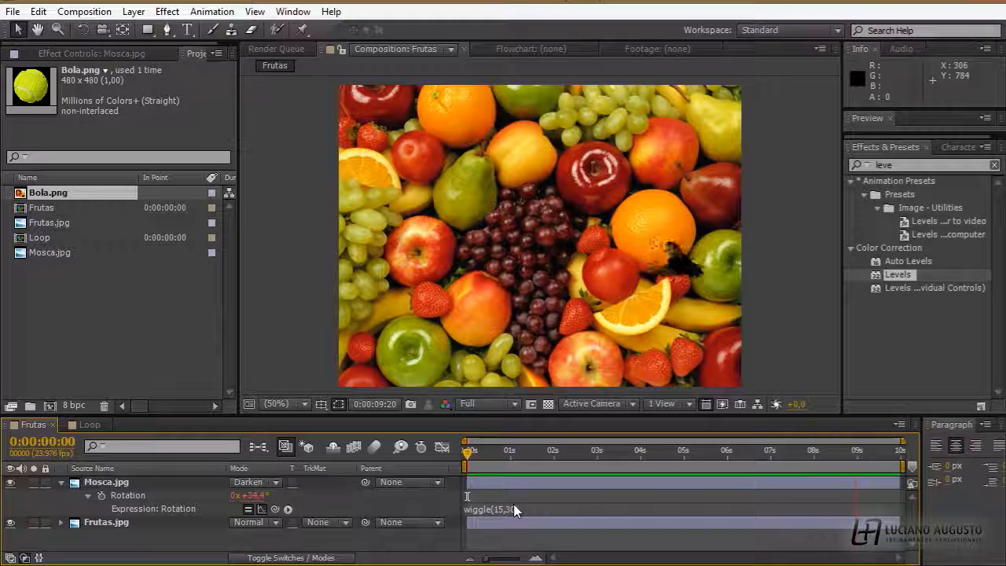
Step: Switch to the Loop composition and scrub through the ball's drop, returning to the first frame
click(89, 424)
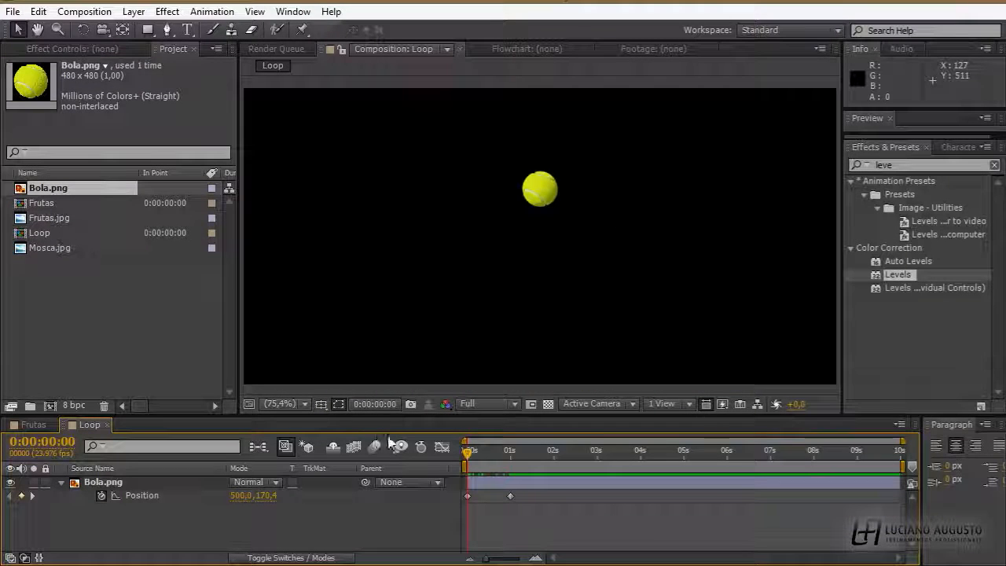
drag(467, 454, 527, 469)
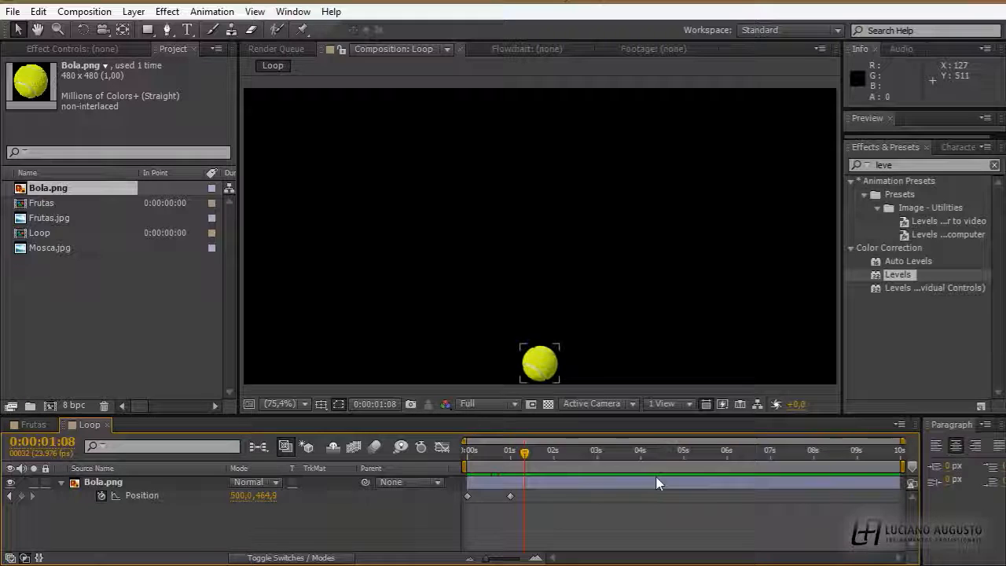
drag(527, 464, 459, 460)
Step: Try moving the ball higher at its first Position keyframe and undo the move
drag(530, 197, 547, 147)
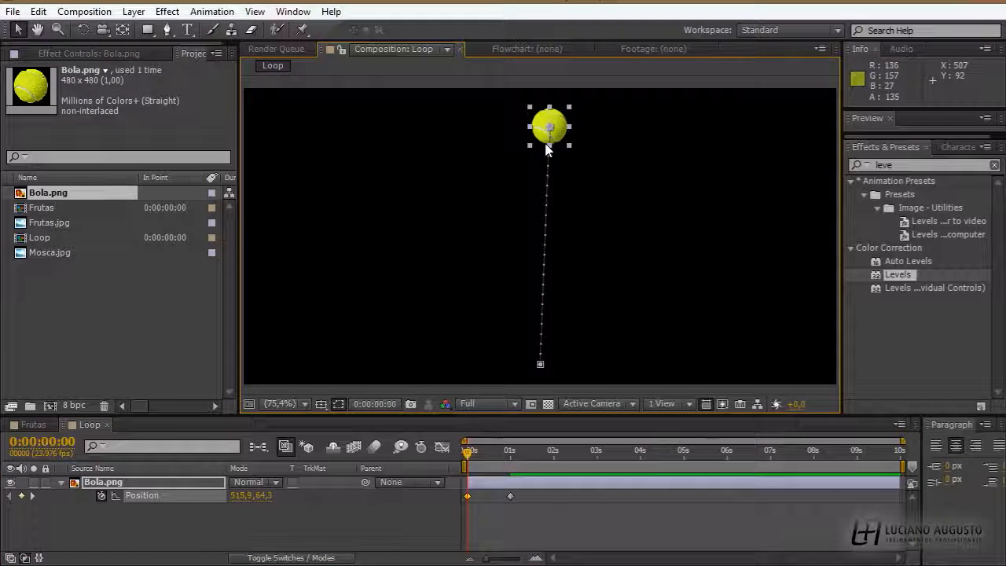
key(ctrl+z)
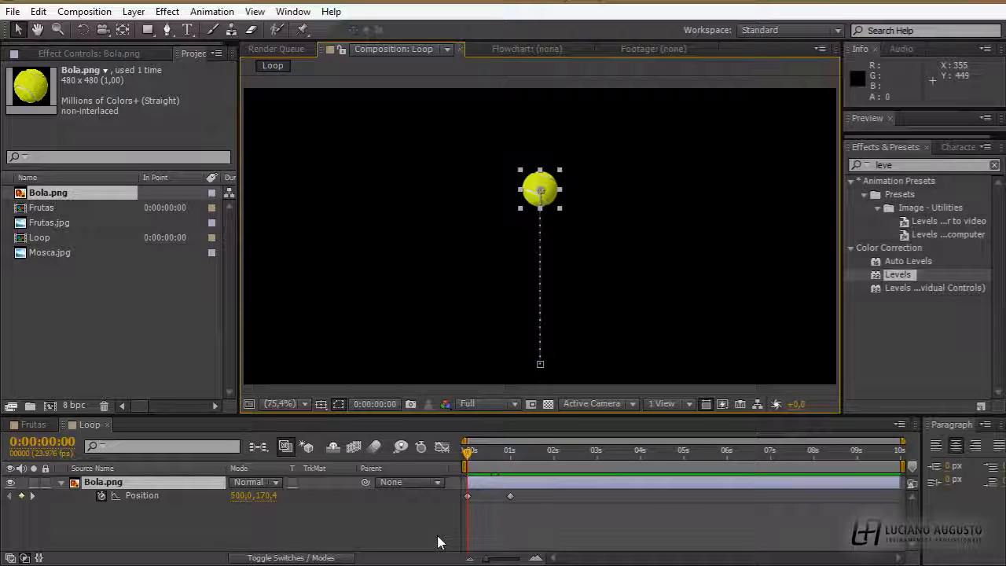
Step: Add the expression loopOut(type = "cycle", numKeyframes = 0) to Bola.png's Position from the Property functions and preview it
click(576, 515)
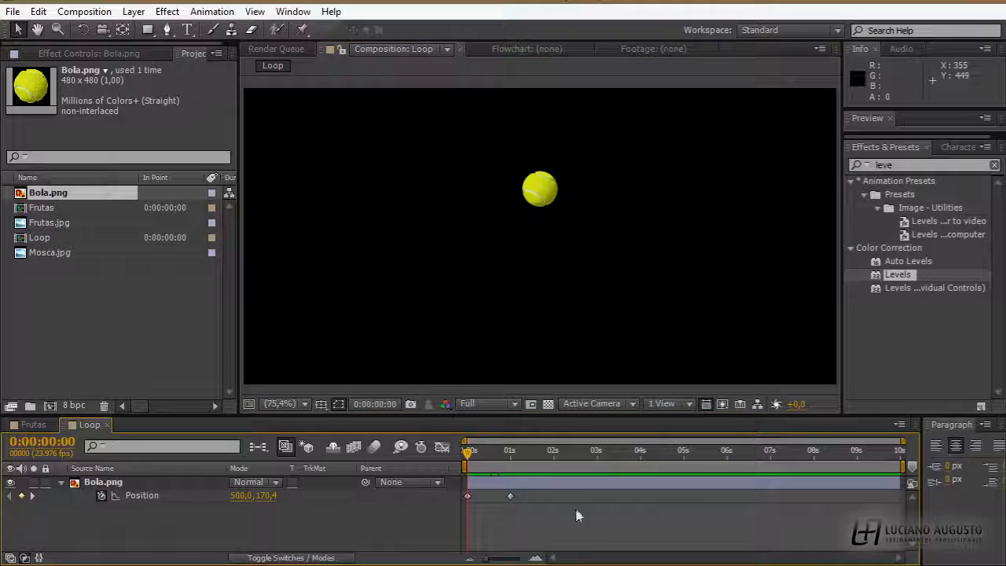
click(472, 498)
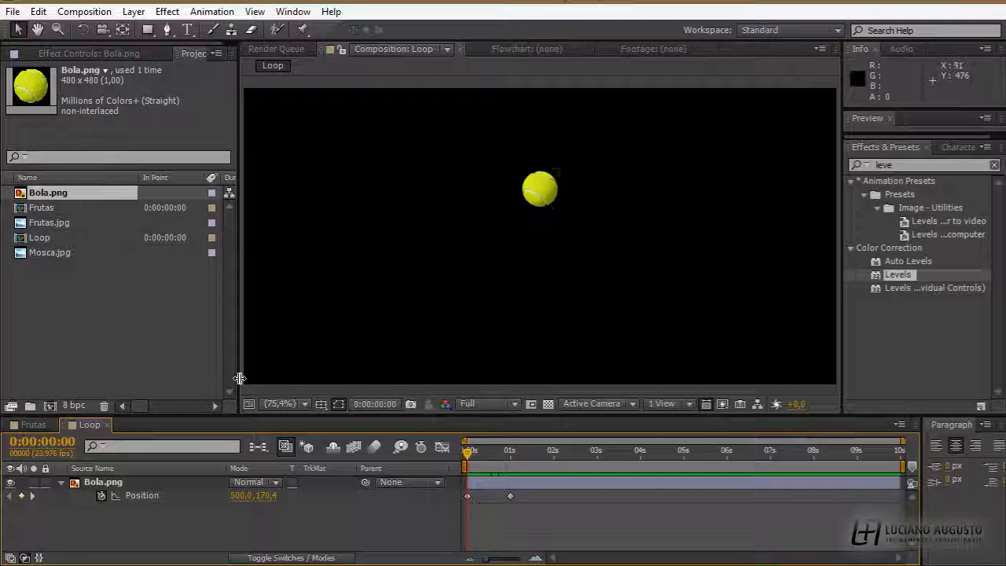
alt+click(101, 497)
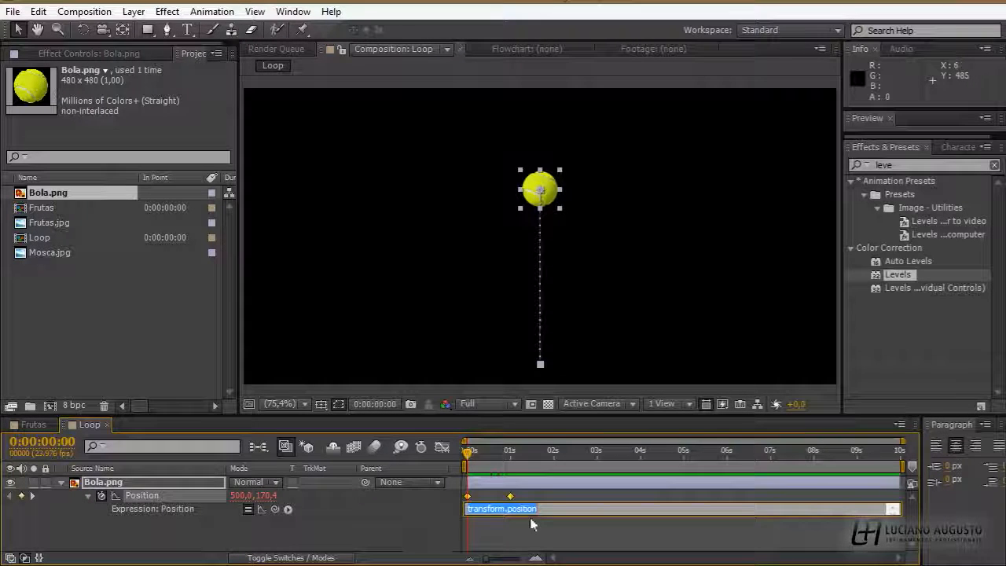
click(288, 508)
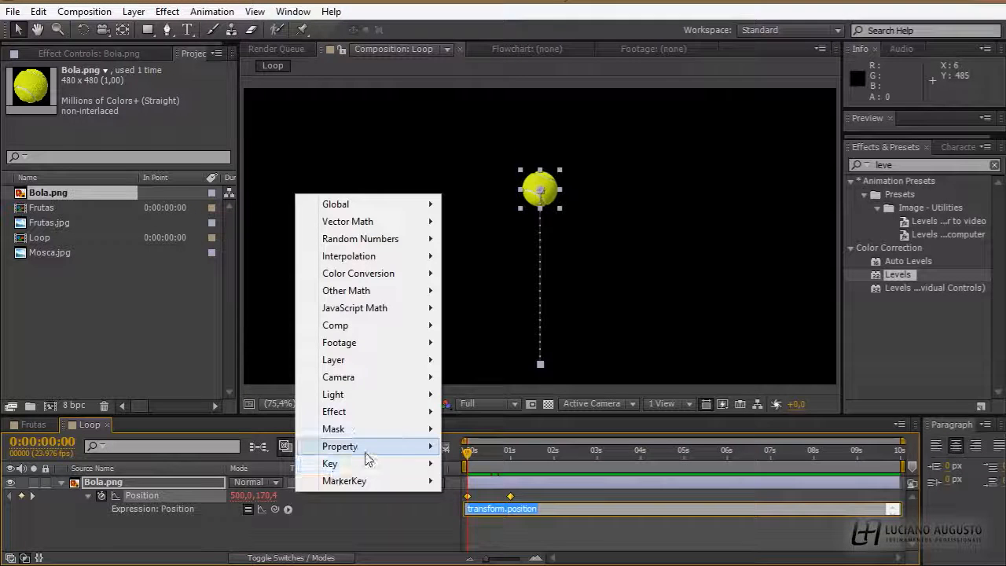
mouse_move(429, 445)
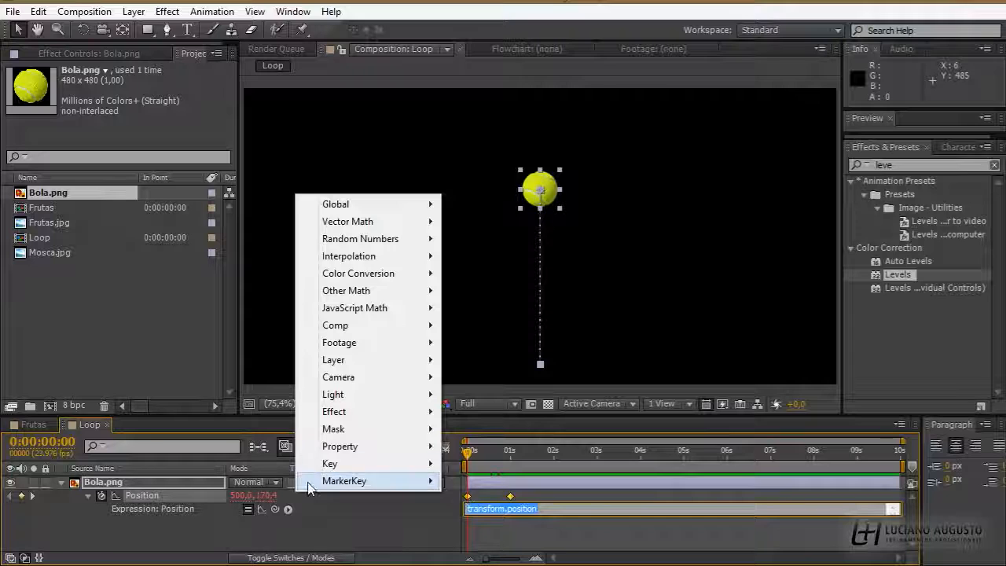
mouse_move(393, 447)
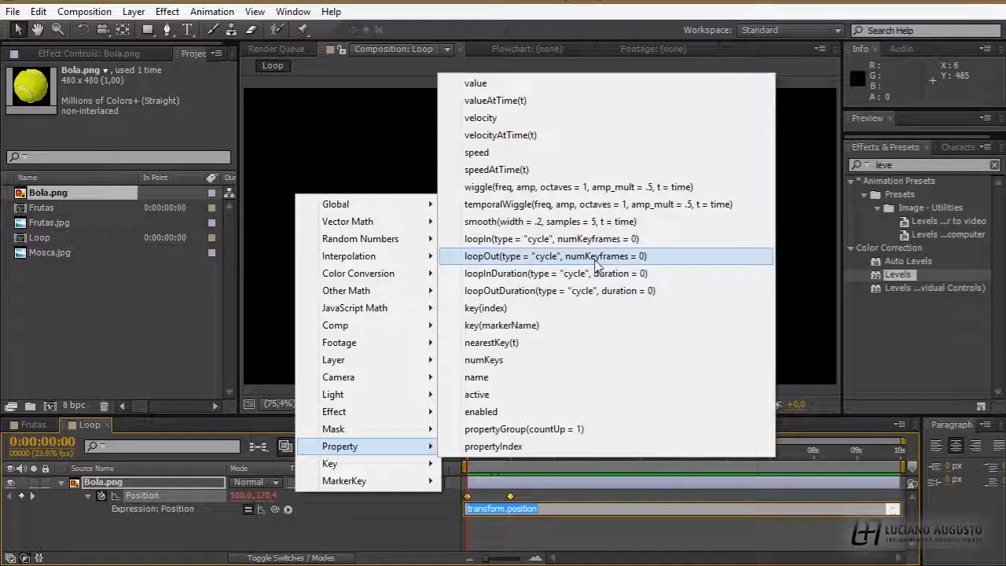
click(514, 257)
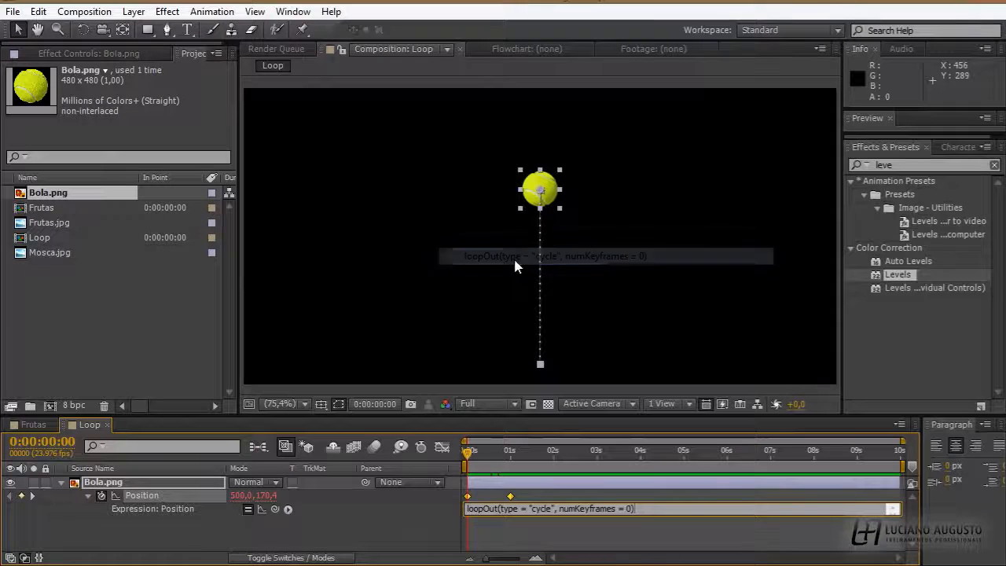
click(541, 521)
key(space)
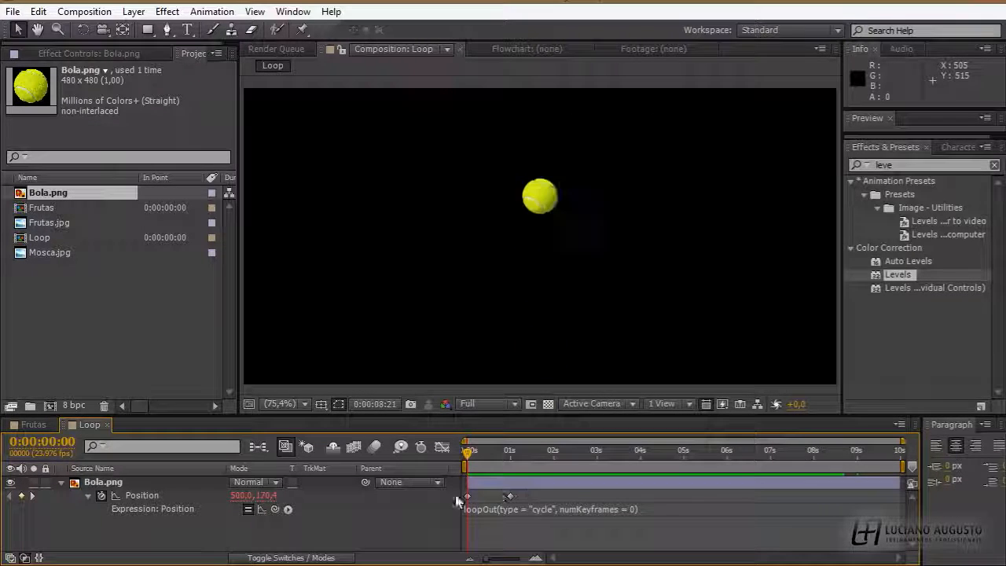
Step: Try copying the ball's first Position keyframe to 0:00:02:00 to loop it back up, and delete the copy after a preview
click(529, 499)
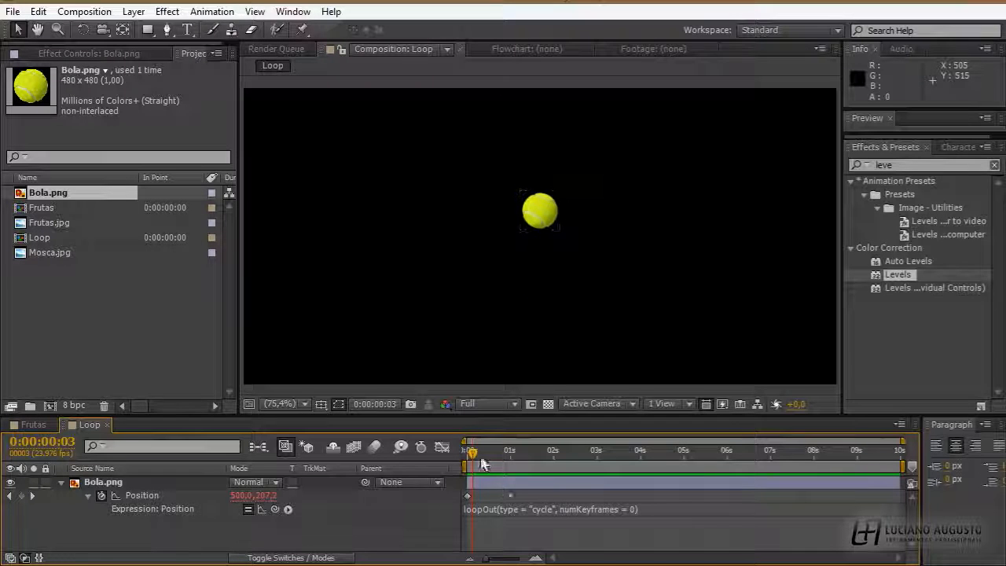
drag(472, 454, 553, 459)
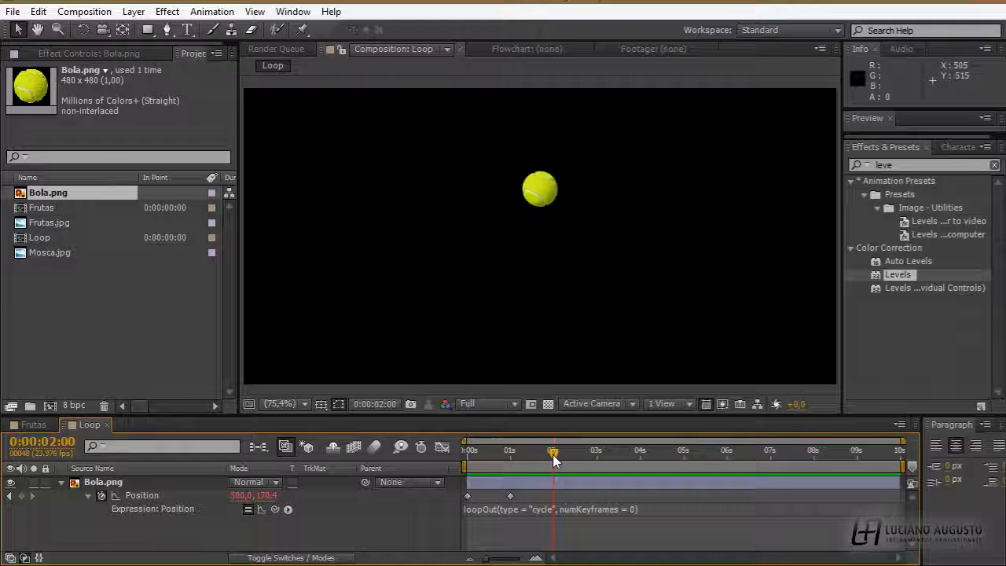
click(468, 497)
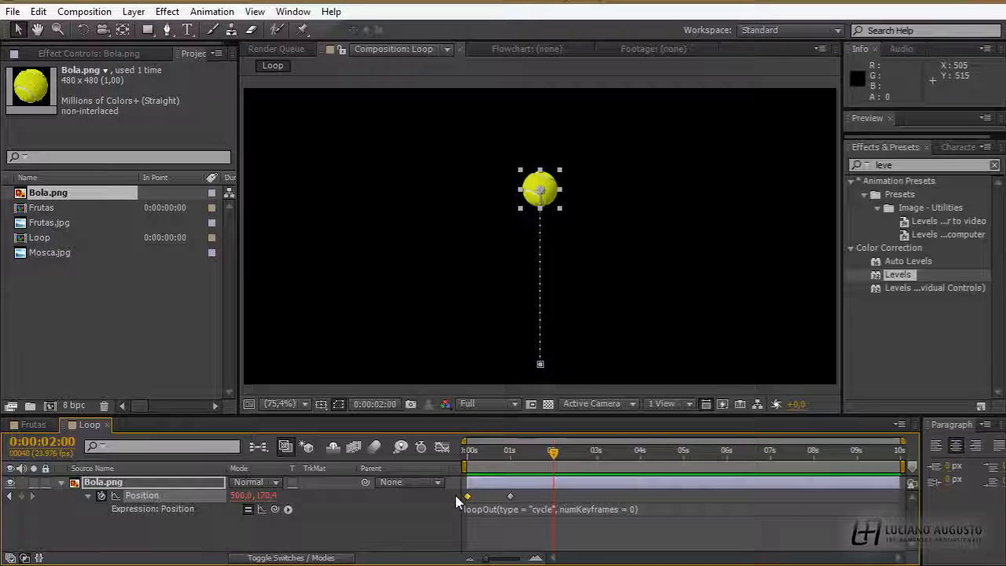
key(space)
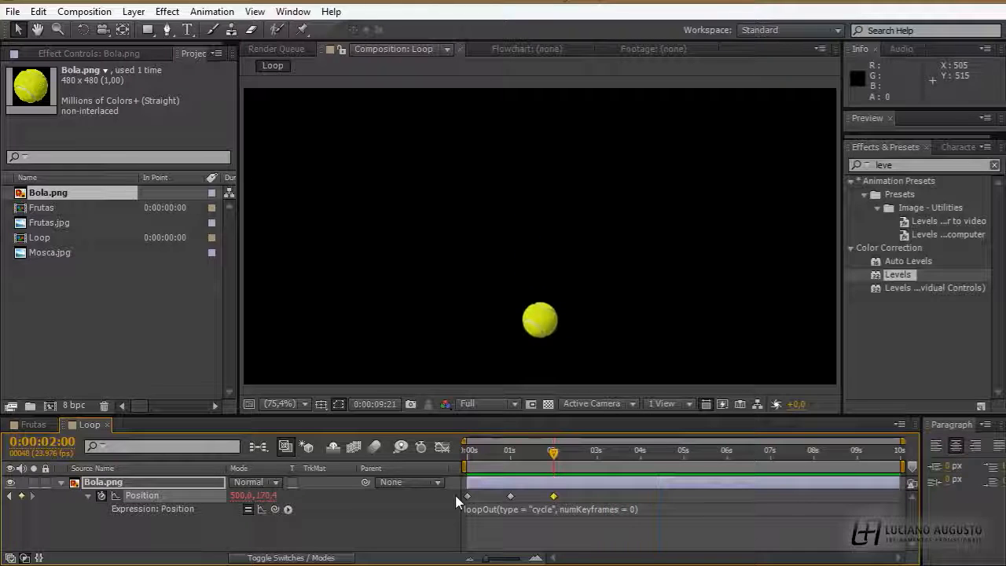
key(space)
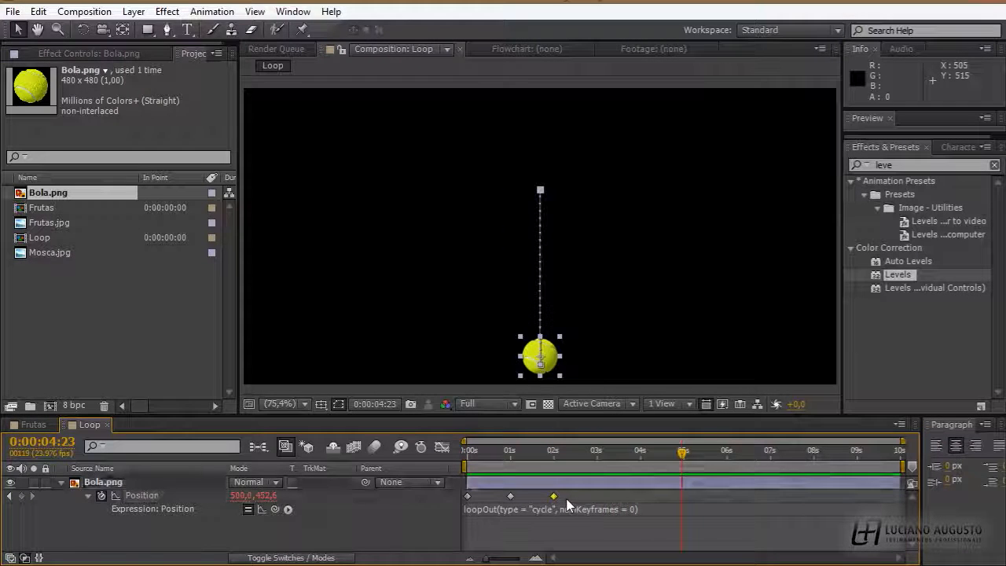
key(Delete)
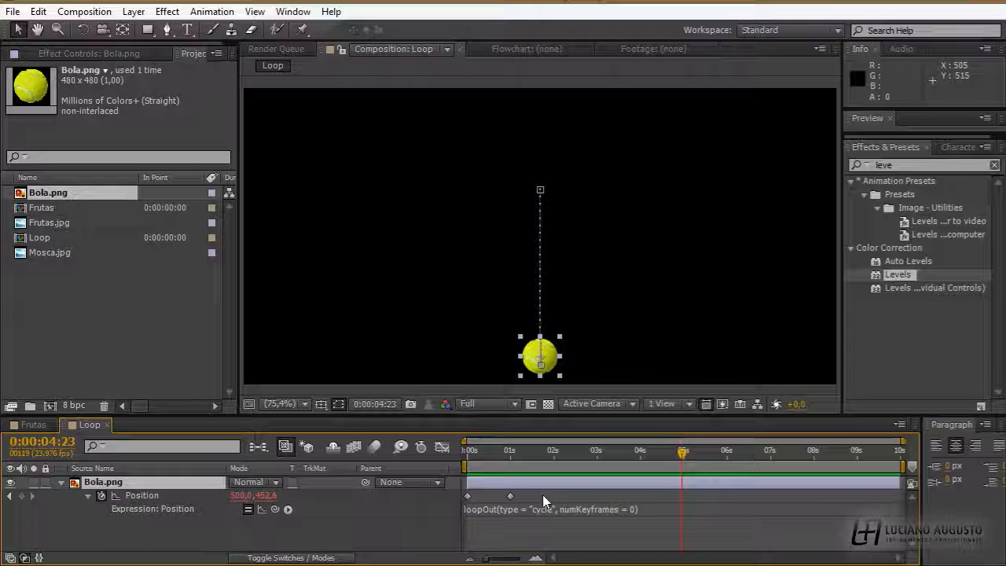
Step: Change the loop type in the ball's Position expression to "pingpong"
click(538, 510)
click(539, 511)
double_click(537, 509)
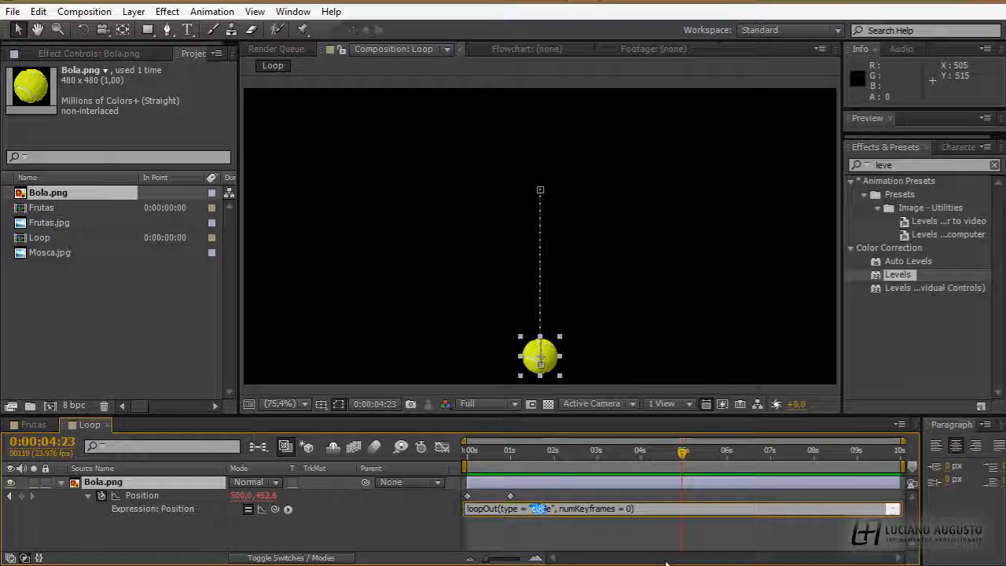
text(p)
text(ingpong)
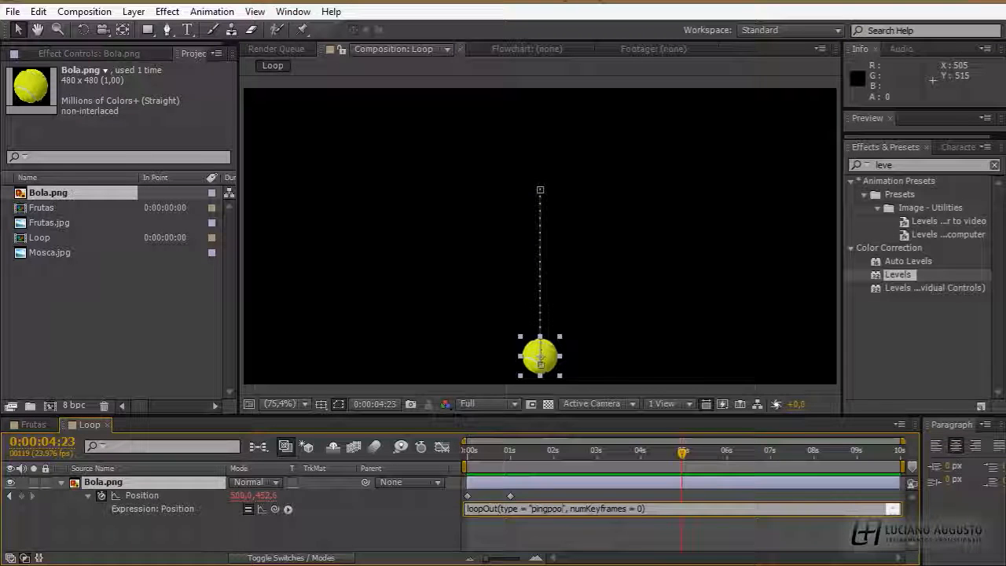
click(571, 542)
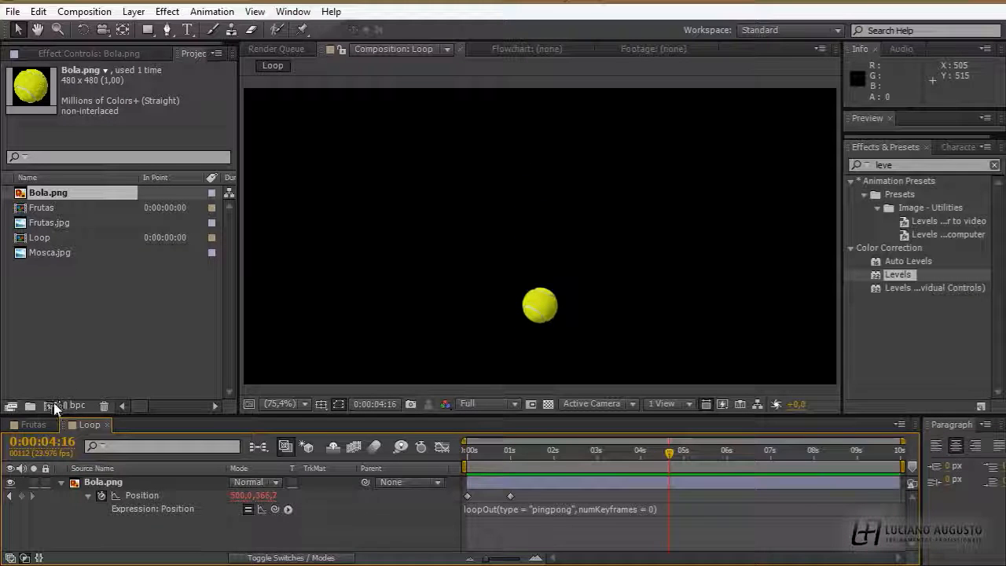
Step: In the Frutas composition, reveal Mosca.jpg's Position and move its last keyframe to 0:00:05:01
click(35, 425)
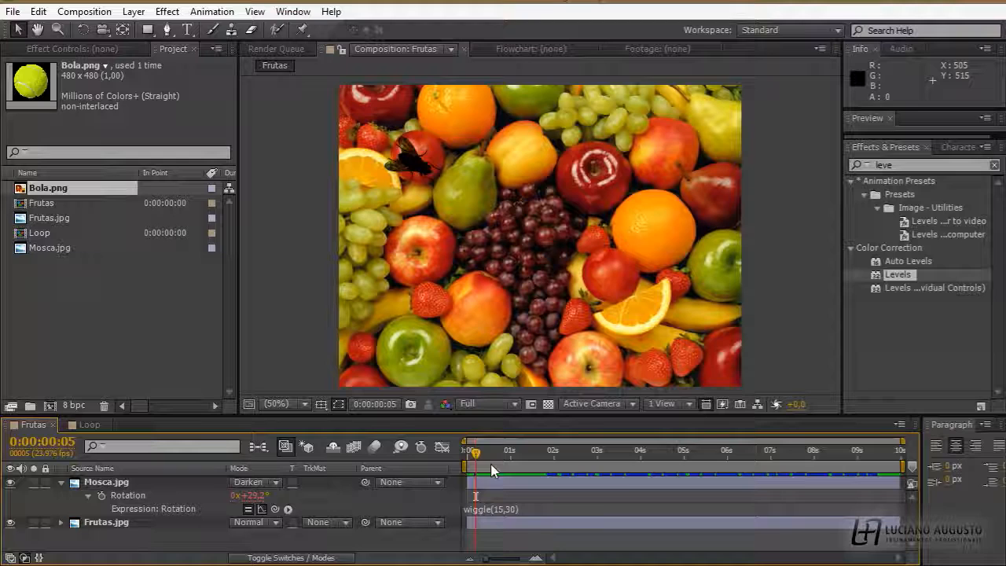
click(152, 481)
key(shift+p)
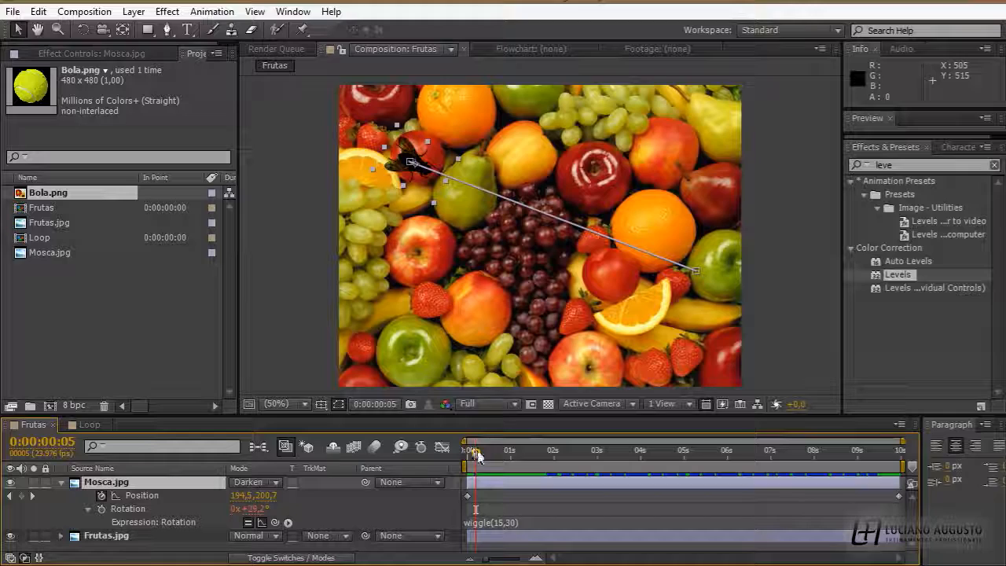
drag(474, 451, 693, 464)
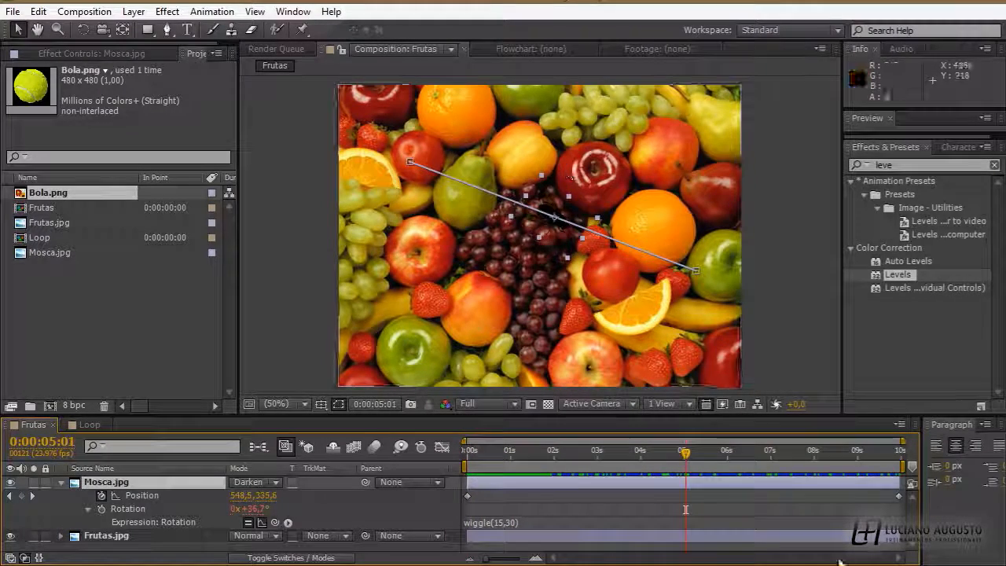
drag(900, 497, 685, 497)
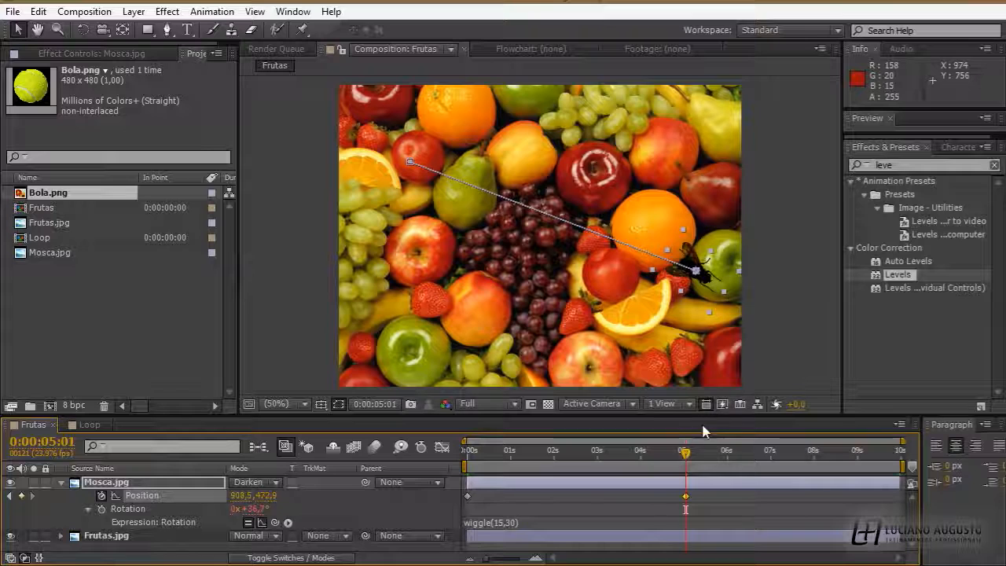
mouse_move(688, 455)
mouse_down()
mouse_move(790, 453)
mouse_move(685, 455)
mouse_move(687, 464)
mouse_up()
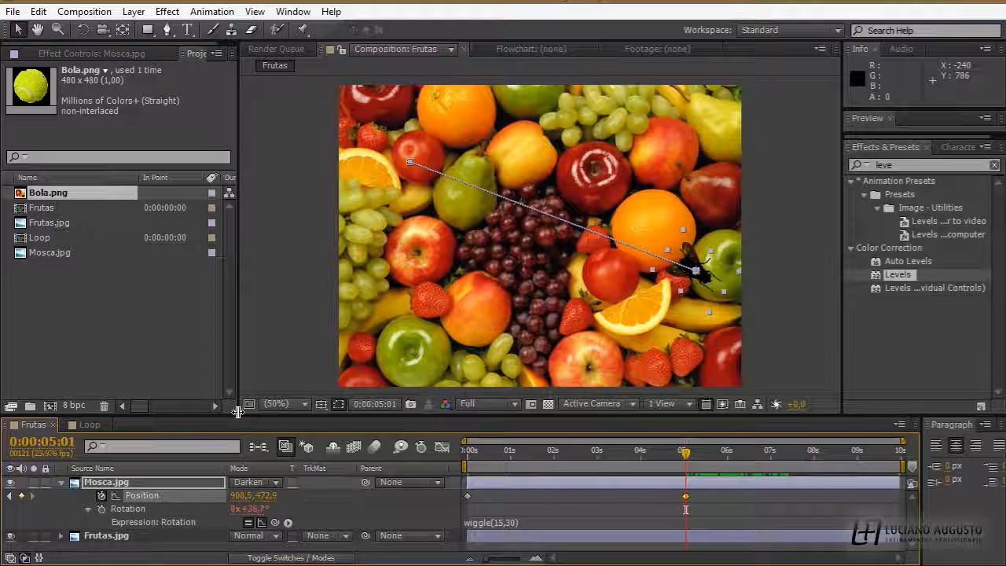
Step: Find the Slider Control effect, apply it to Mosca.jpg, and collapse the Levels settings
drag(239, 413, 254, 365)
drag(897, 165, 821, 167)
text(slider)
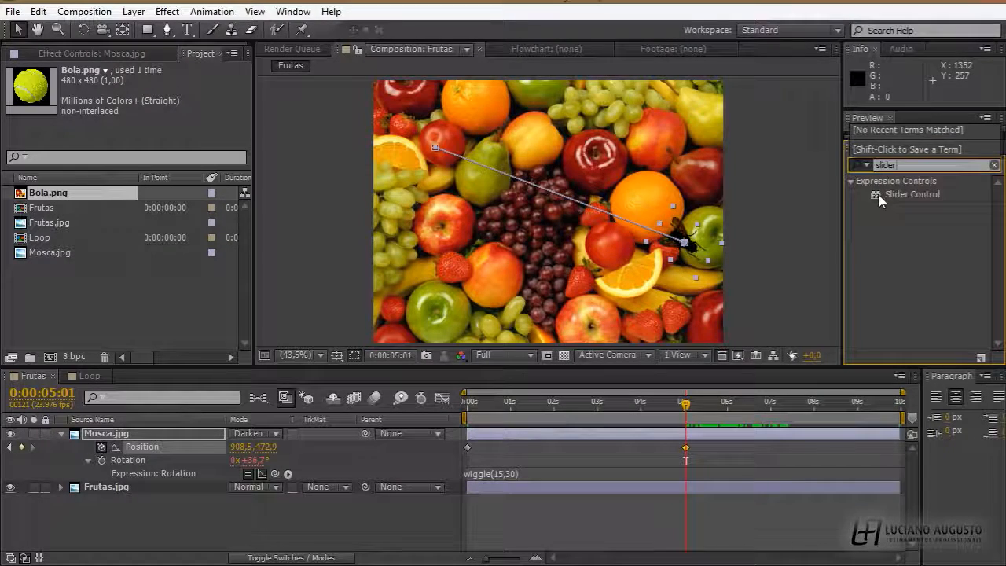
drag(879, 200, 159, 432)
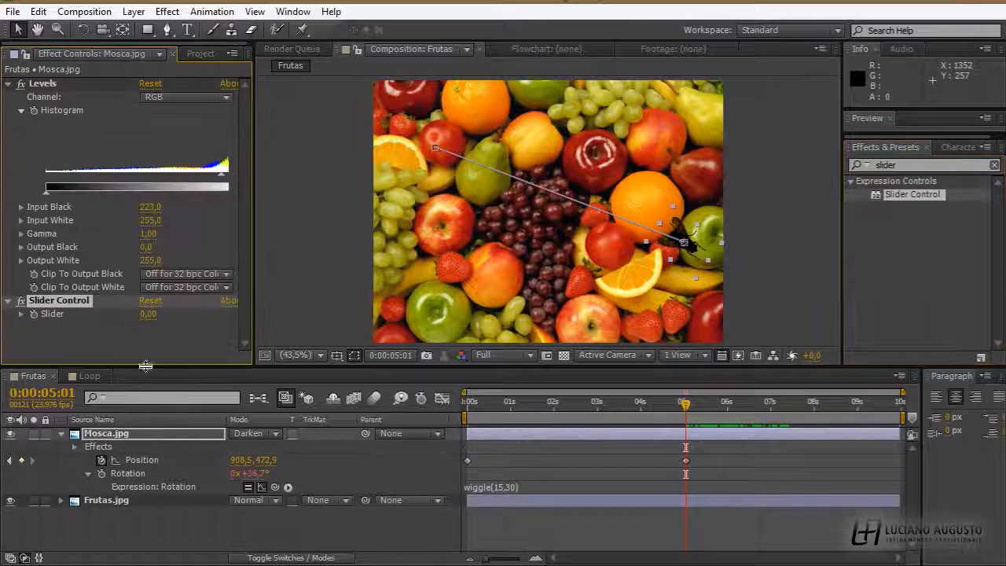
click(9, 85)
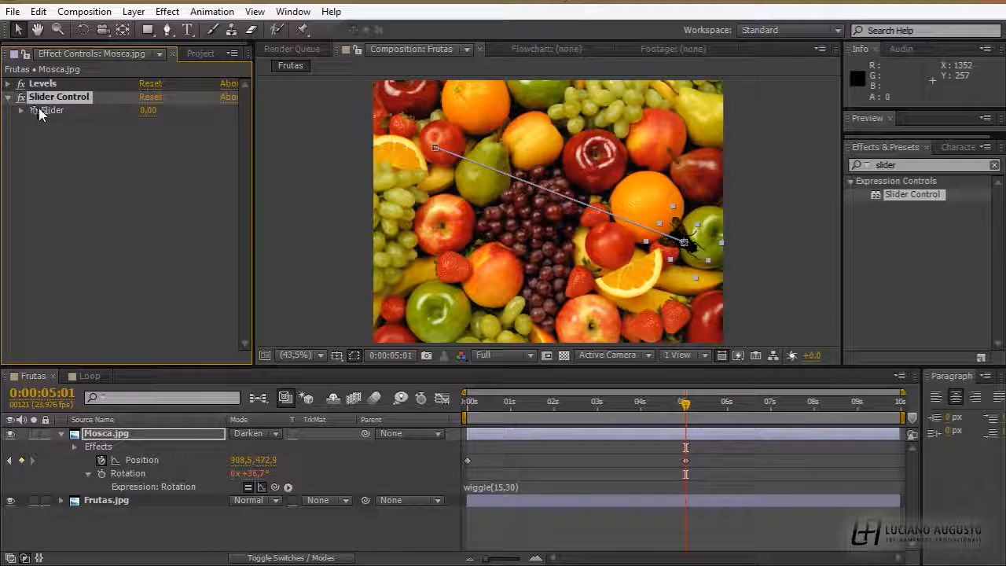
Step: Try out different values on the fly's Slider and return it to 0
drag(147, 110, 201, 117)
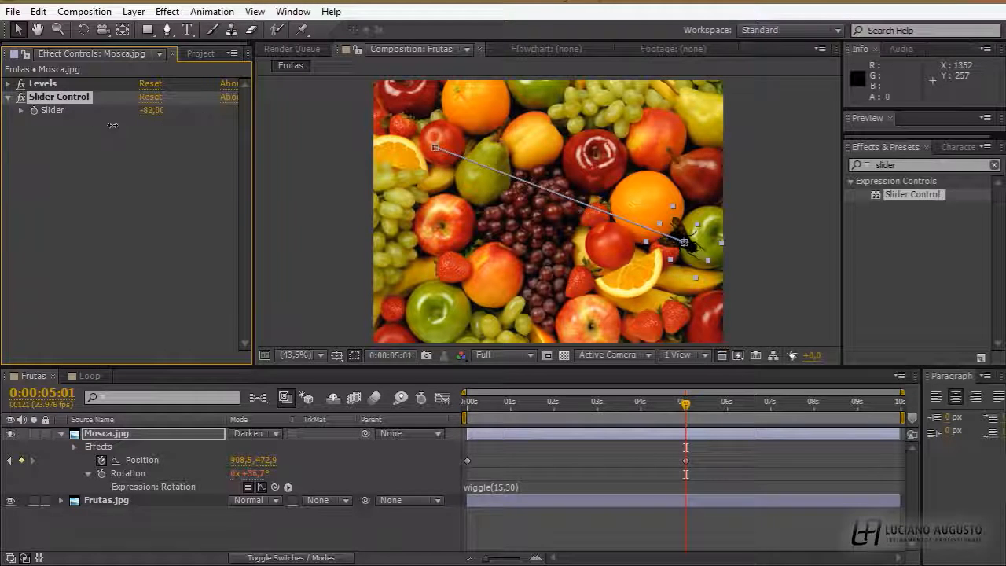
click(151, 112)
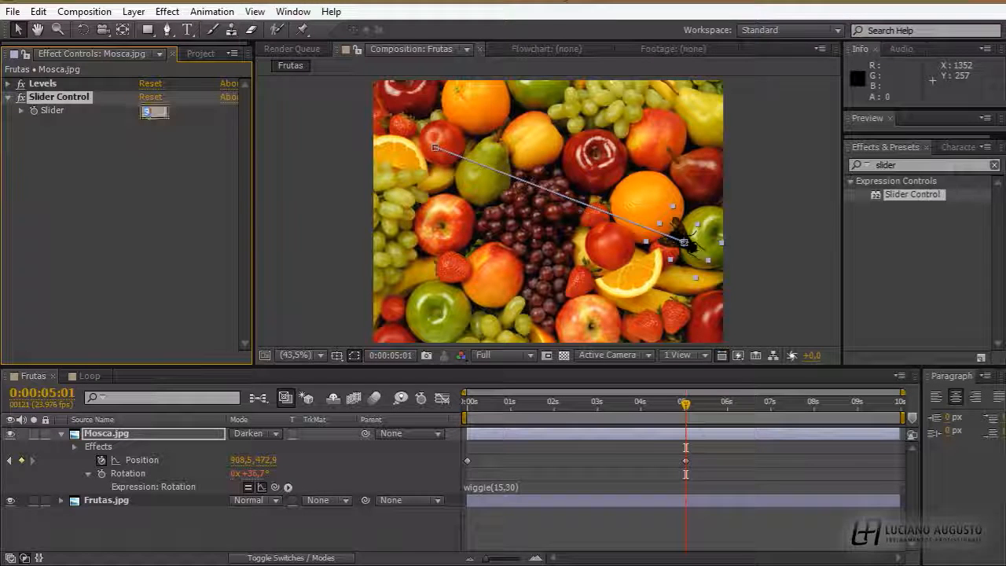
key(Return)
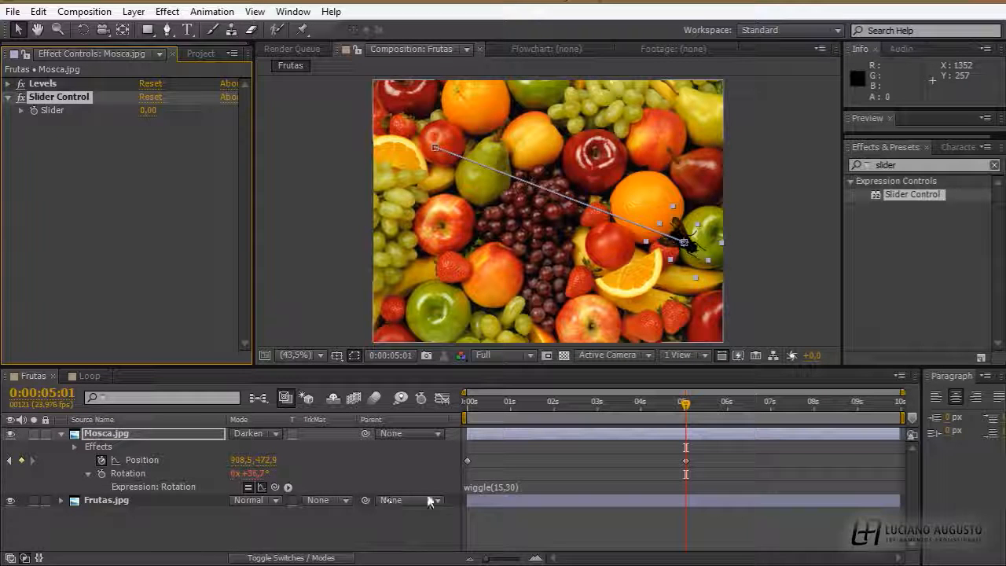
Step: Link the wiggle amplitude in Mosca.jpg's Rotation expression to the slider, giving wiggle(15,effect("Slider Control")("Slider"))
click(497, 486)
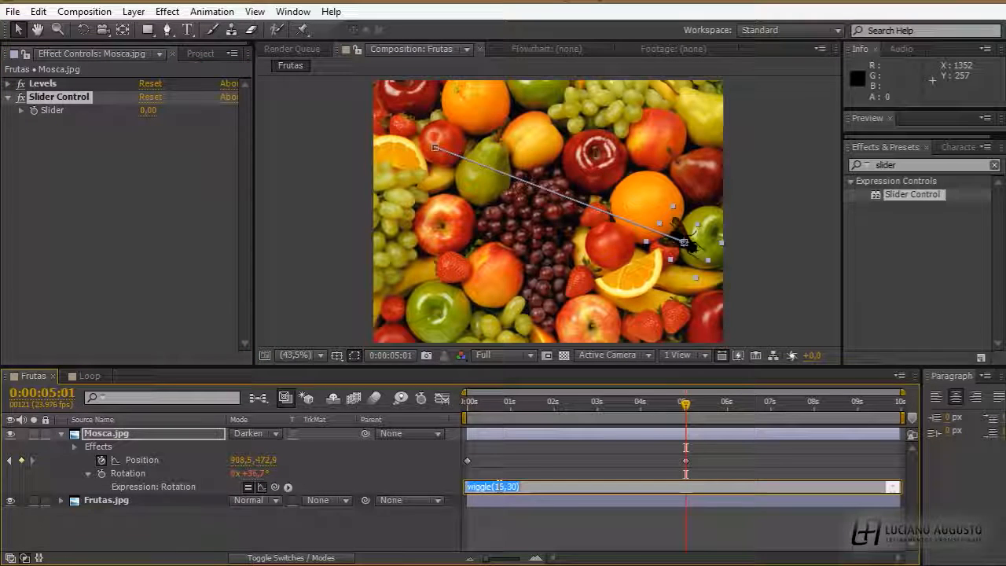
double_click(511, 487)
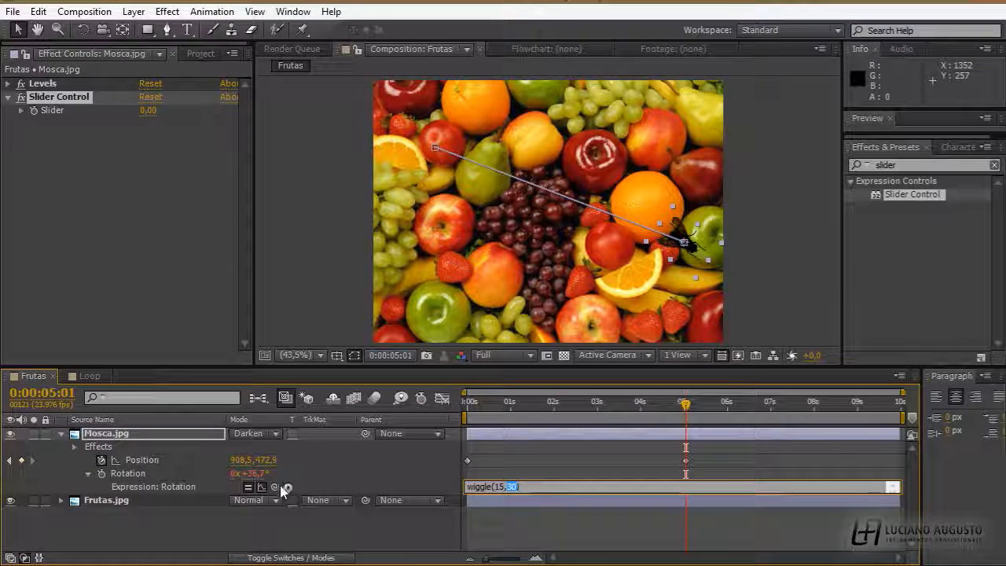
drag(277, 486, 55, 110)
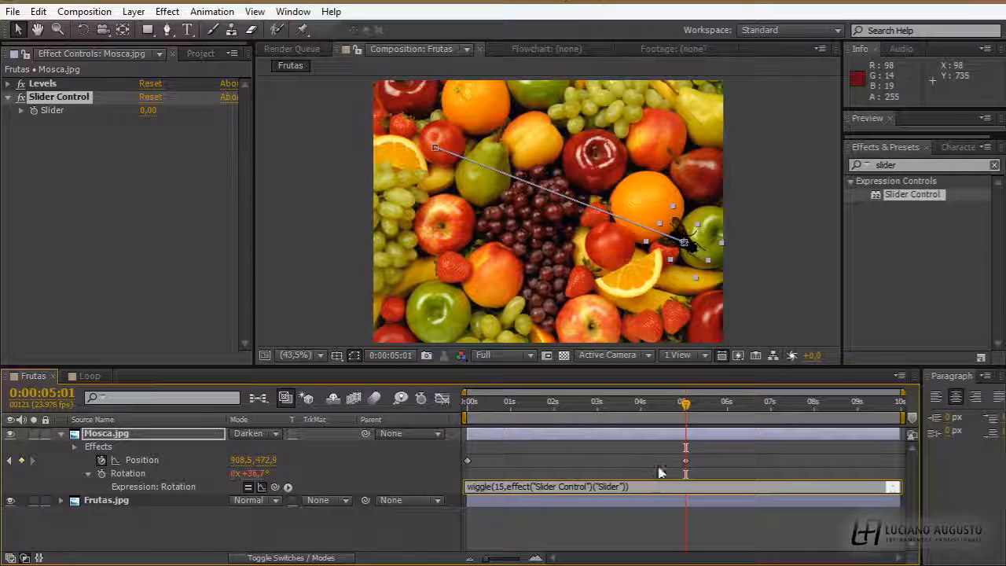
click(526, 462)
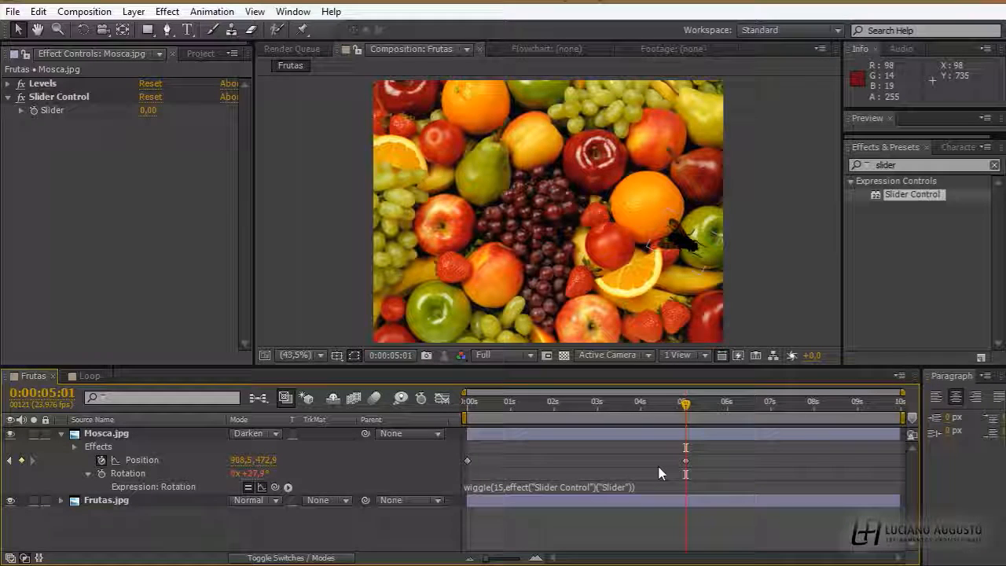
Step: Scrub through the fly's movement and enable keyframing for the Slider at 0:00:05:01
drag(583, 411, 470, 404)
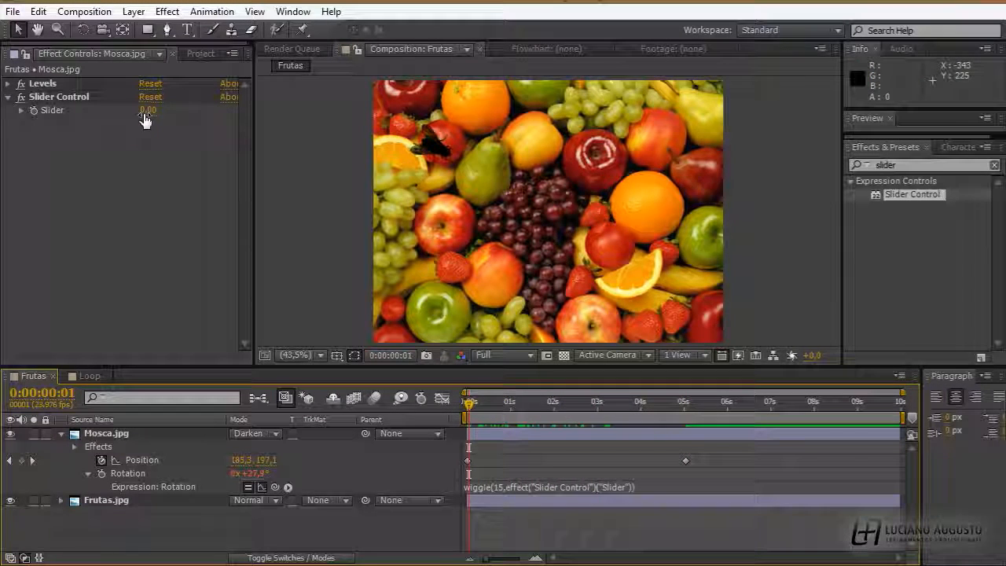
drag(483, 402, 686, 432)
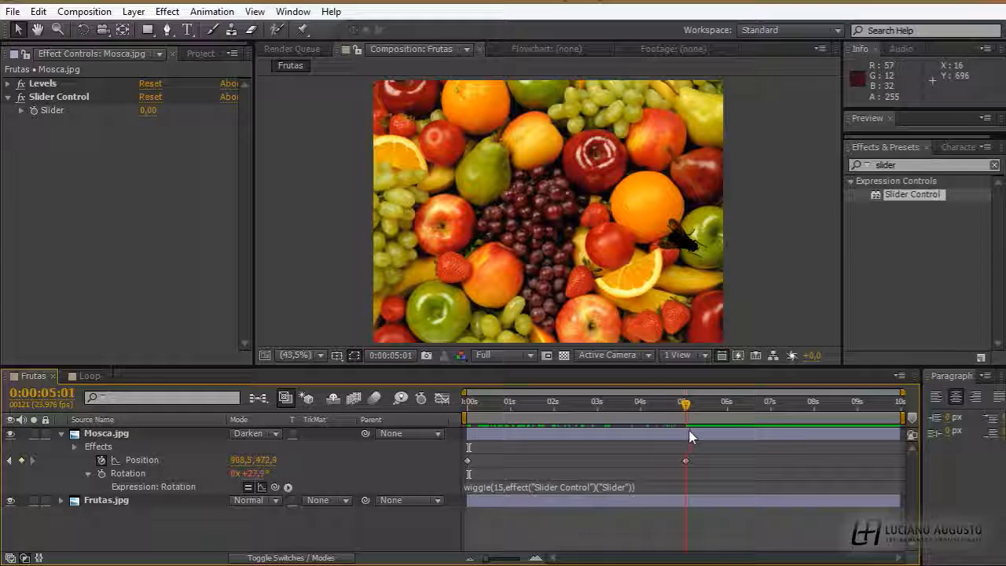
click(37, 97)
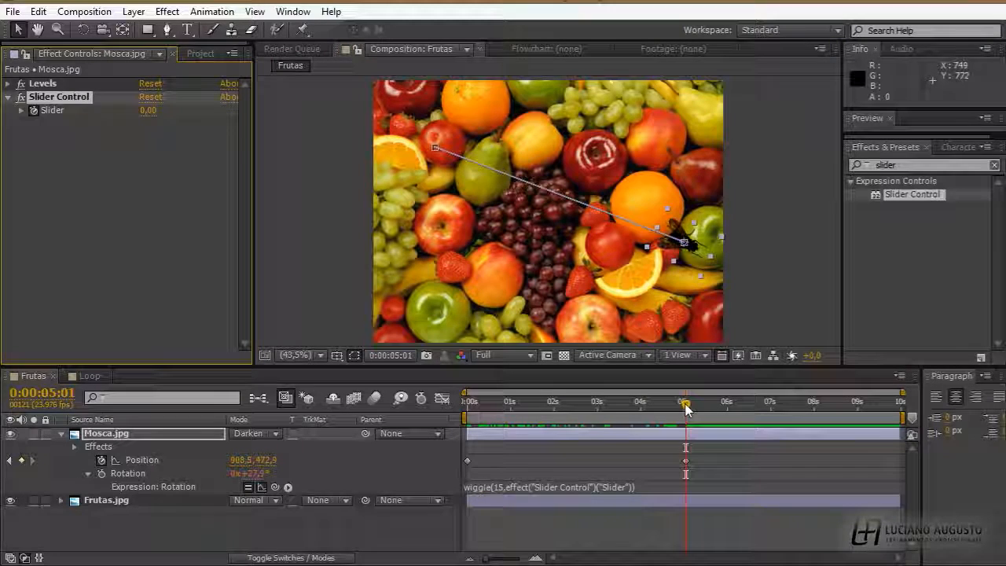
Step: Set the Slider to 30 at 0:00:04:22 and preview the fly's animation
drag(685, 406, 681, 406)
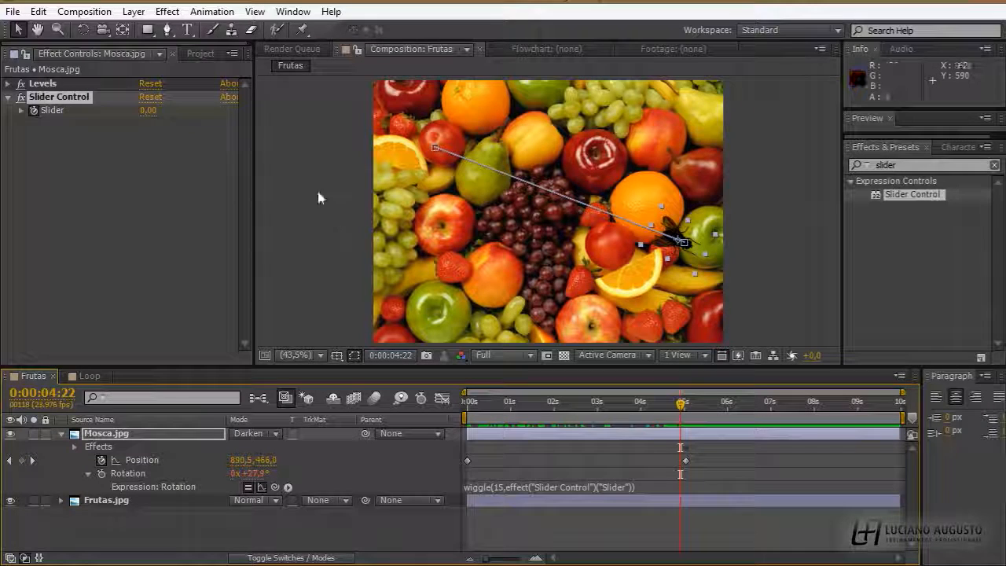
click(147, 110)
text(30)
key(Return)
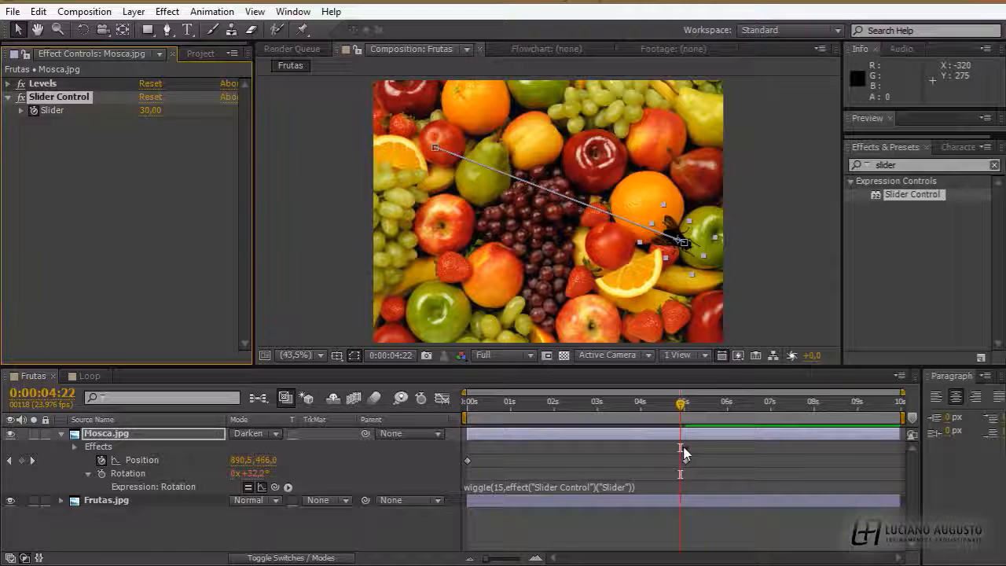
key(space)
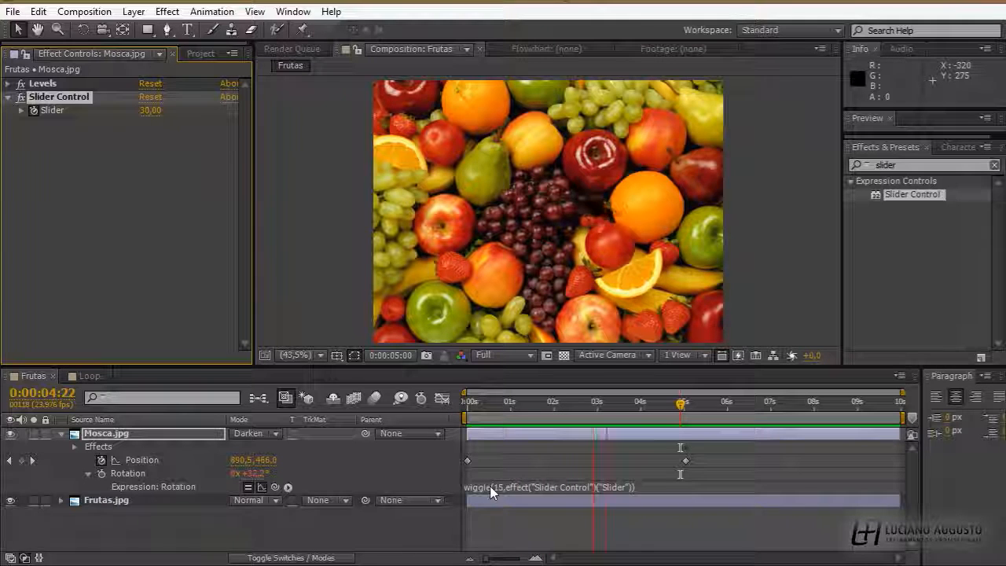
key(space)
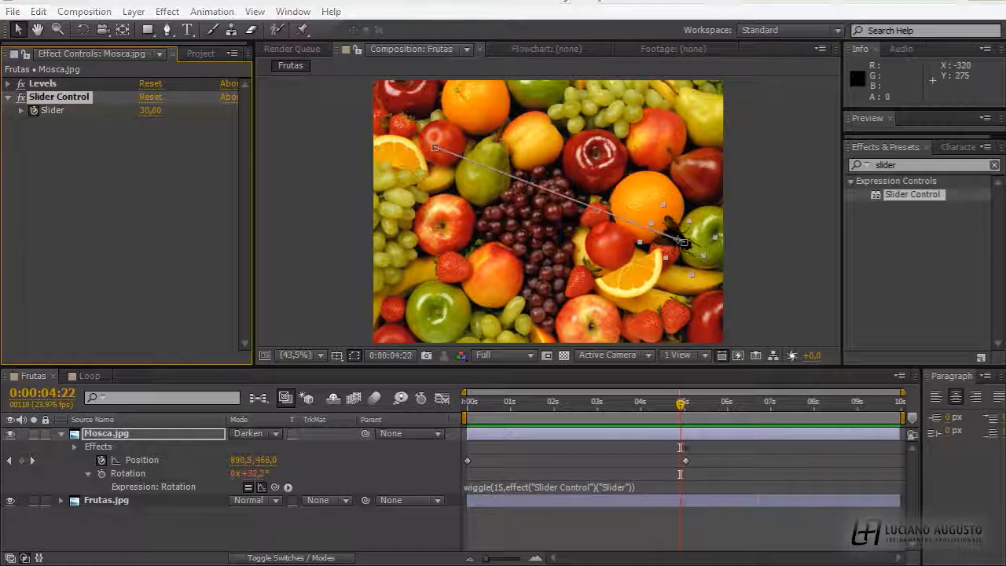